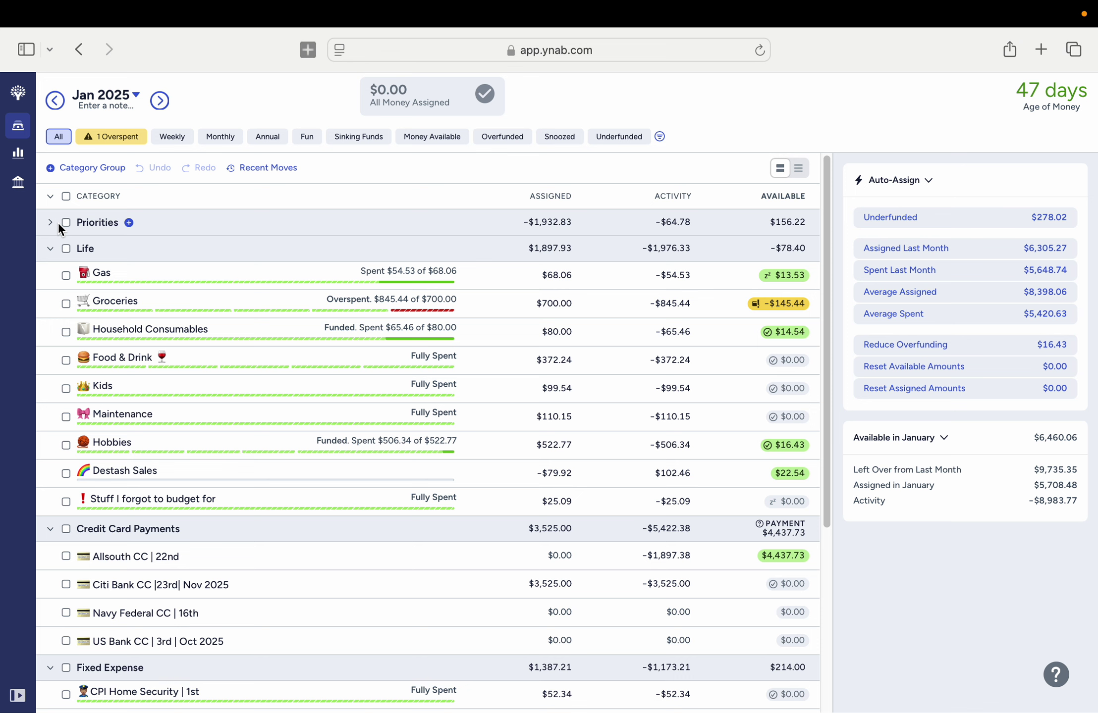
- Collapse the Life, Credit Card Payments and Fixed Expense category groups in the January 2025 budget
click(50, 249)
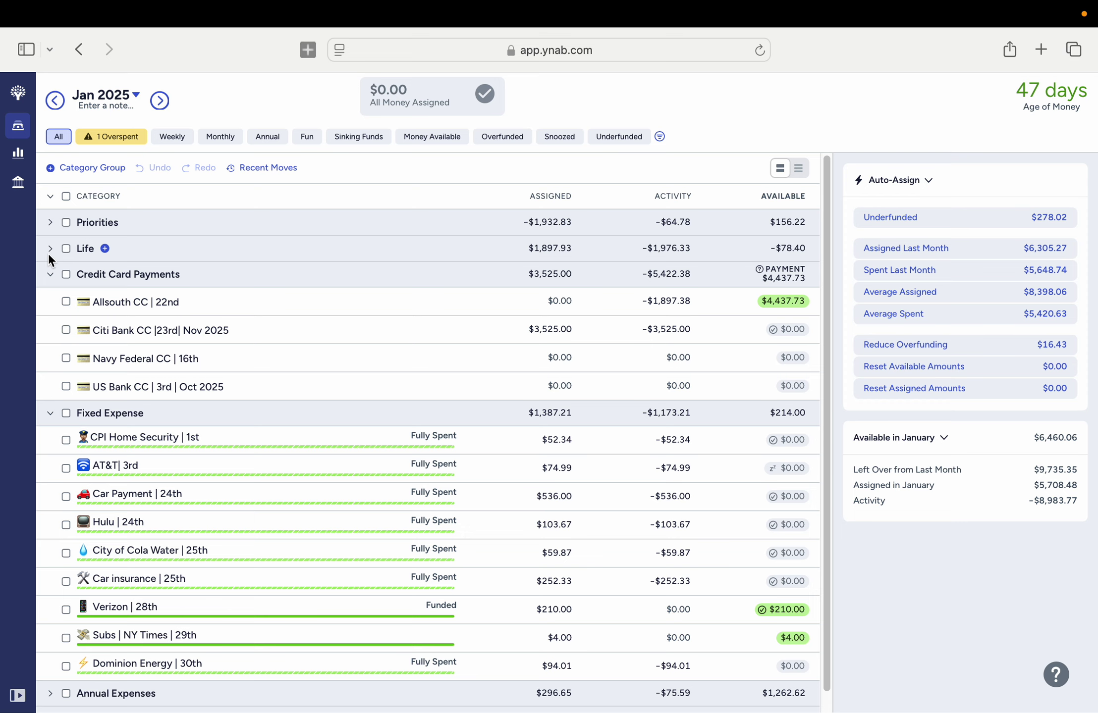
click(51, 275)
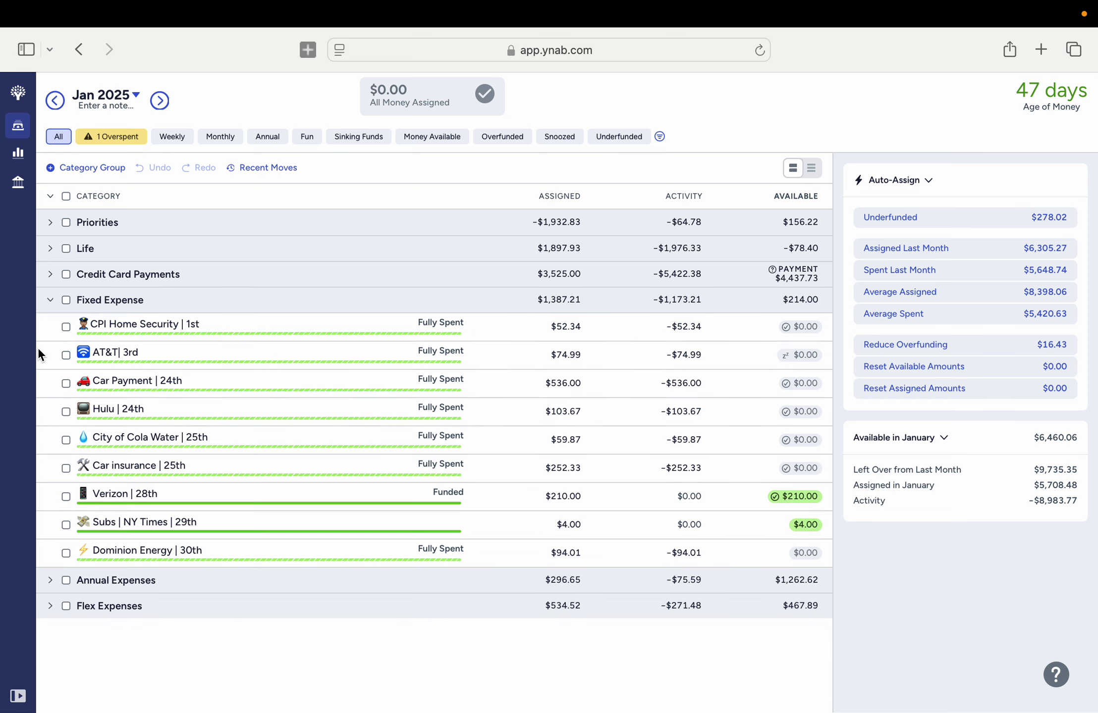
click(50, 300)
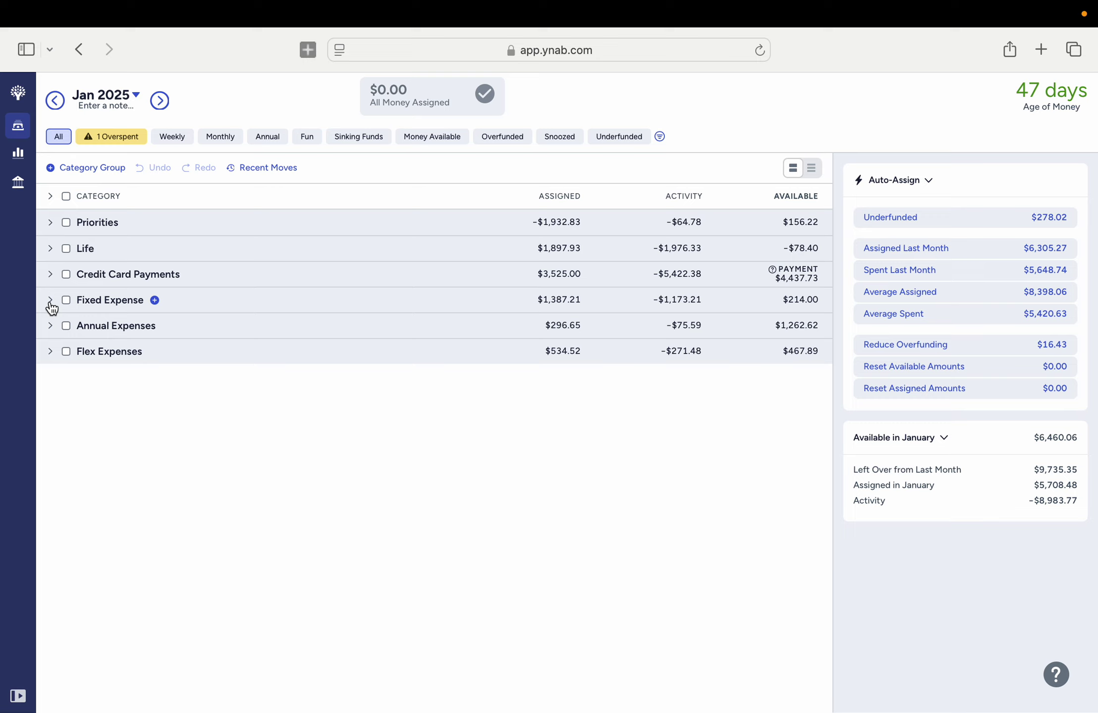
- Review the categories in the Priorities, Life and Credit Card Payments groups one group at a time, collapsing each again
click(50, 224)
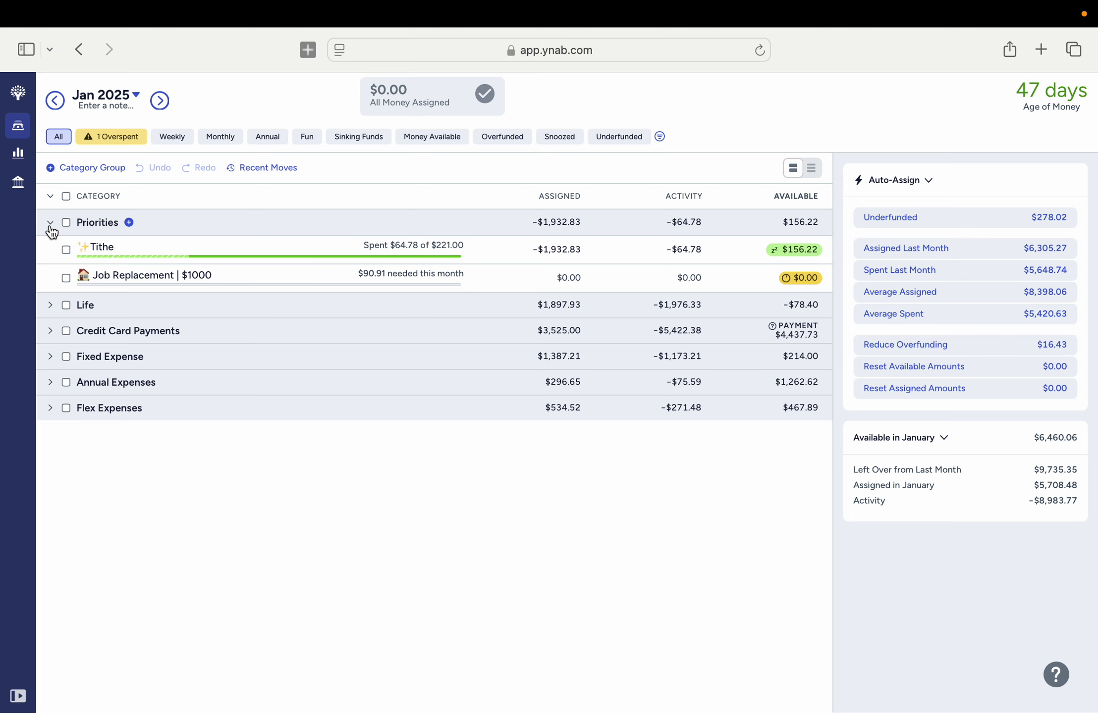
click(50, 225)
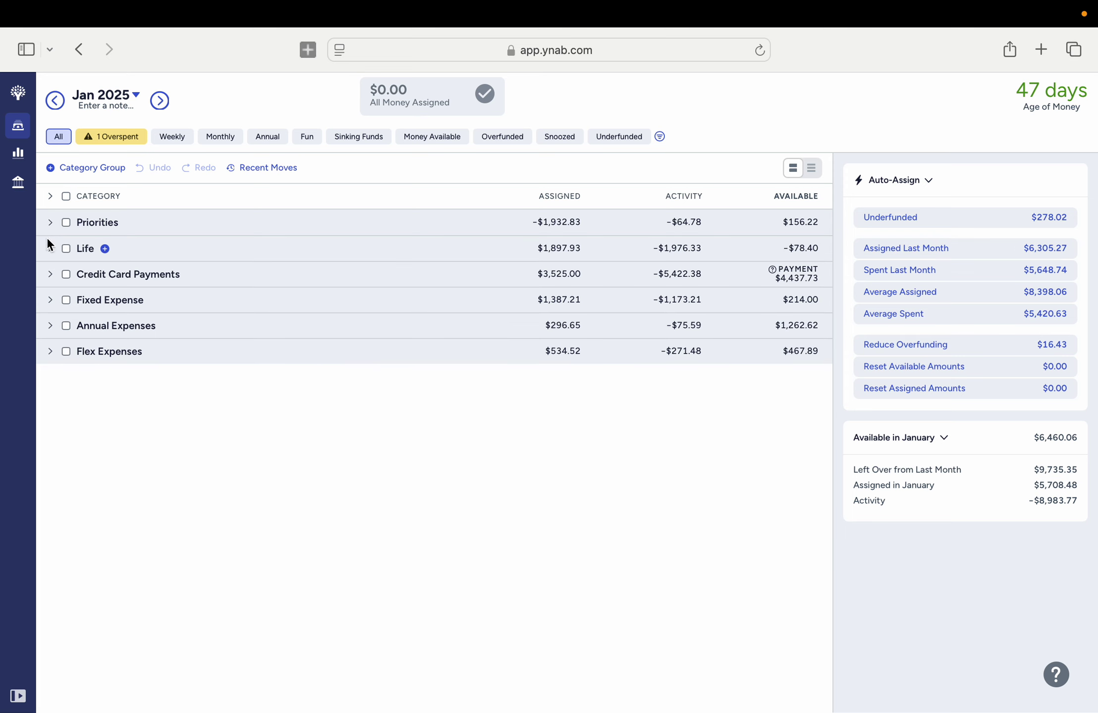
click(50, 249)
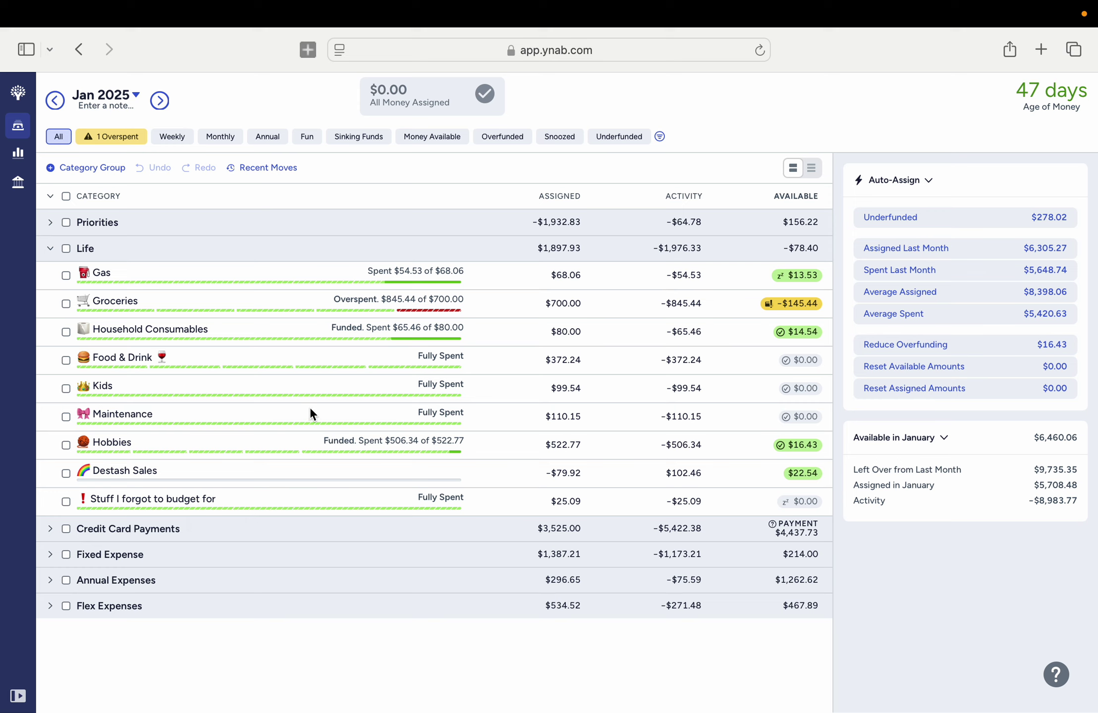
click(50, 248)
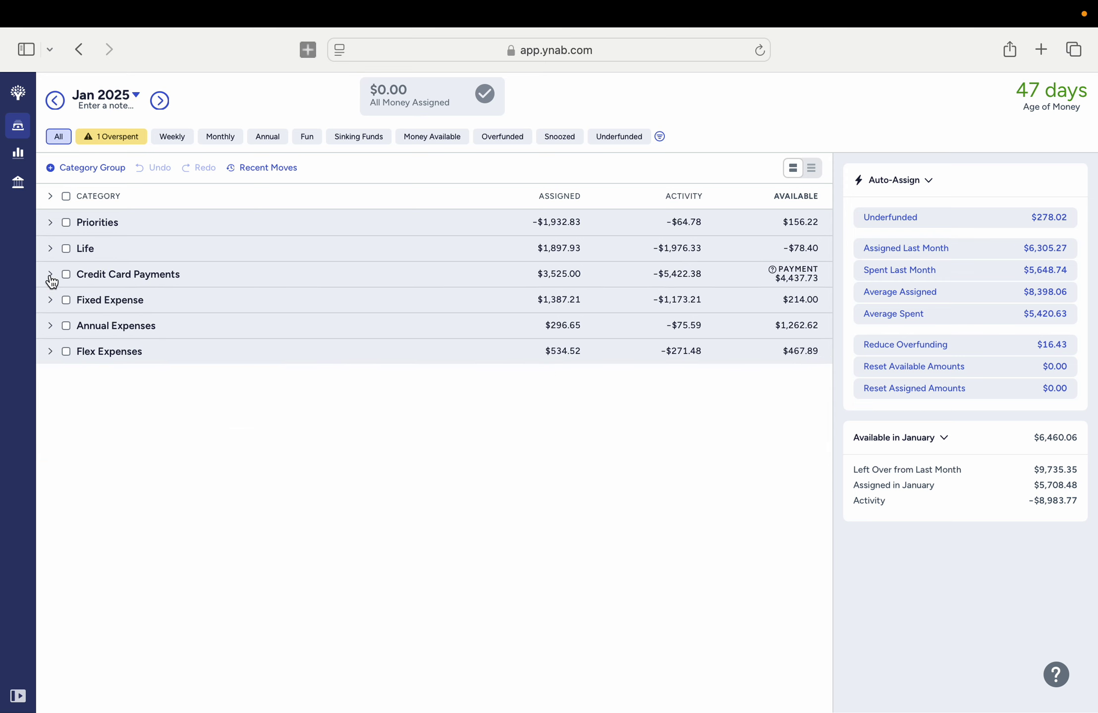
click(50, 274)
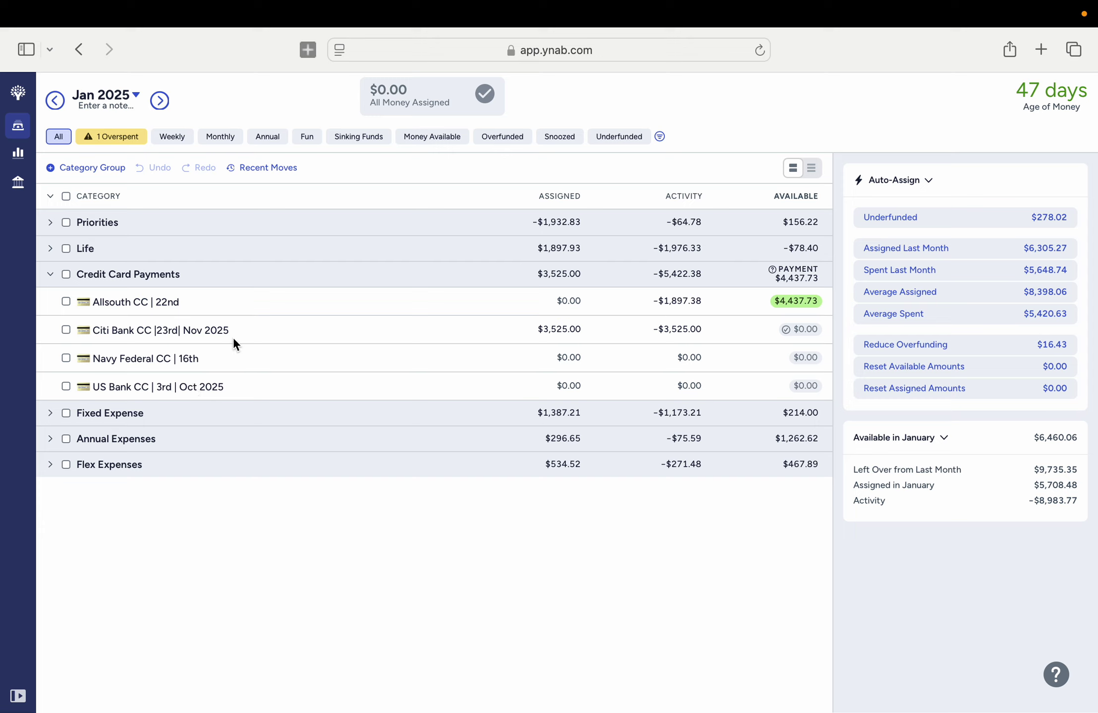
click(51, 275)
- Review the Fixed Expense group, inspecting the Hulu, Subs | NY Times and Verizon categories, and collapse the group with nothing selected
click(50, 300)
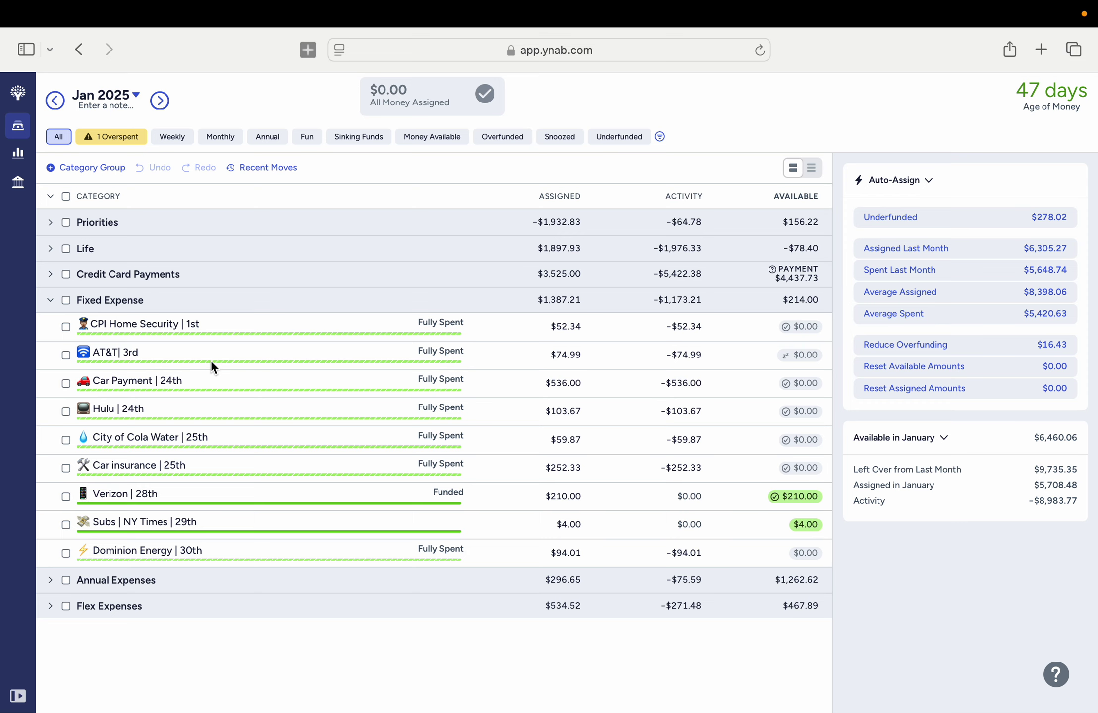
click(66, 412)
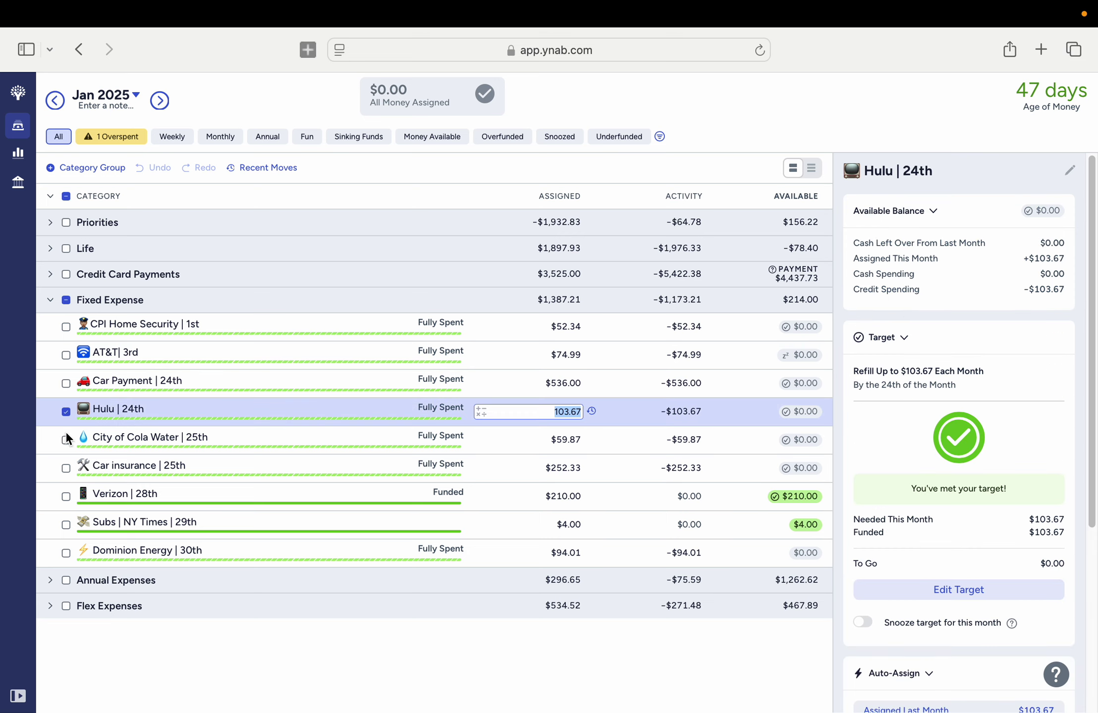
click(65, 524)
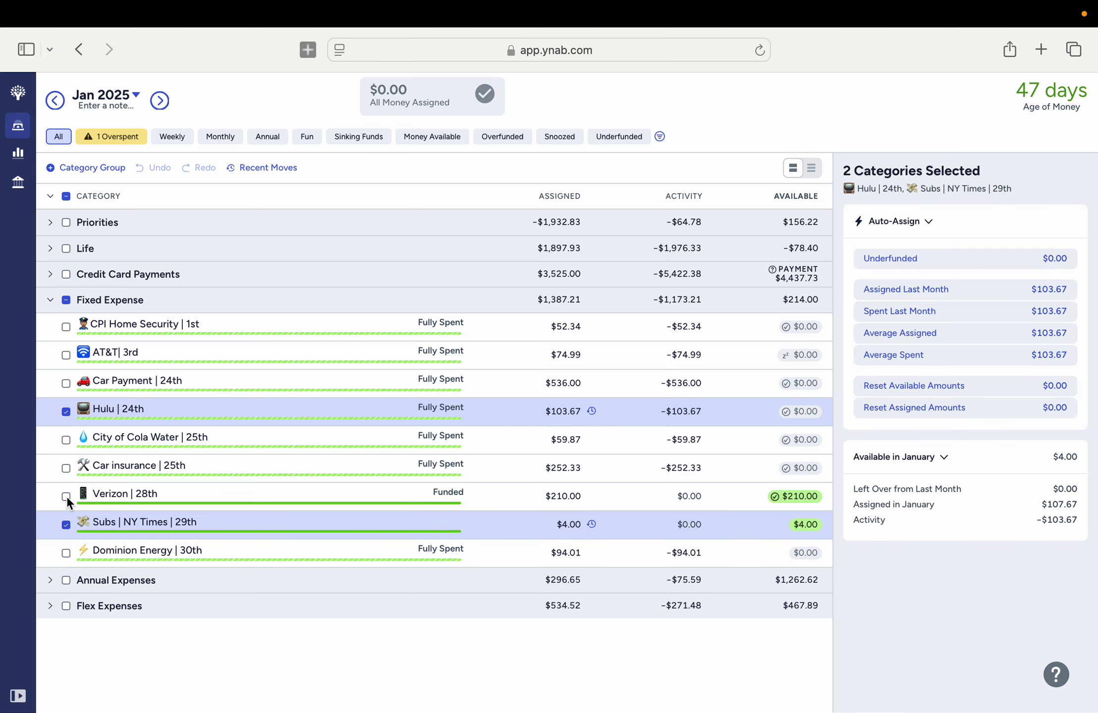
click(66, 496)
click(66, 410)
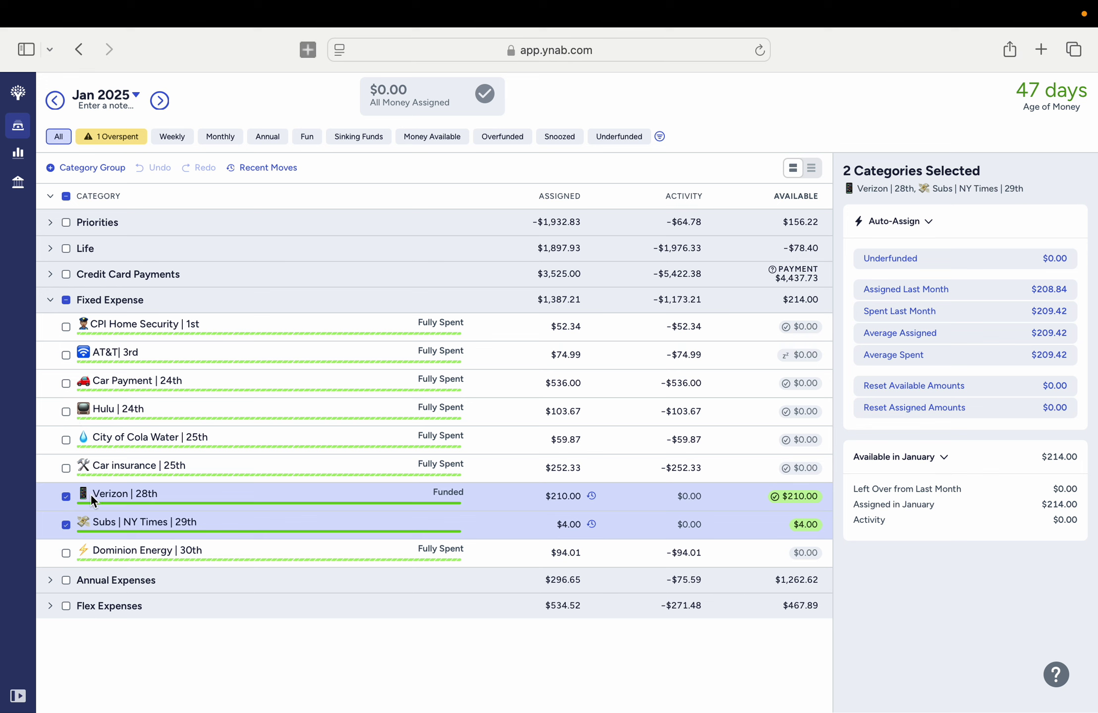
click(69, 527)
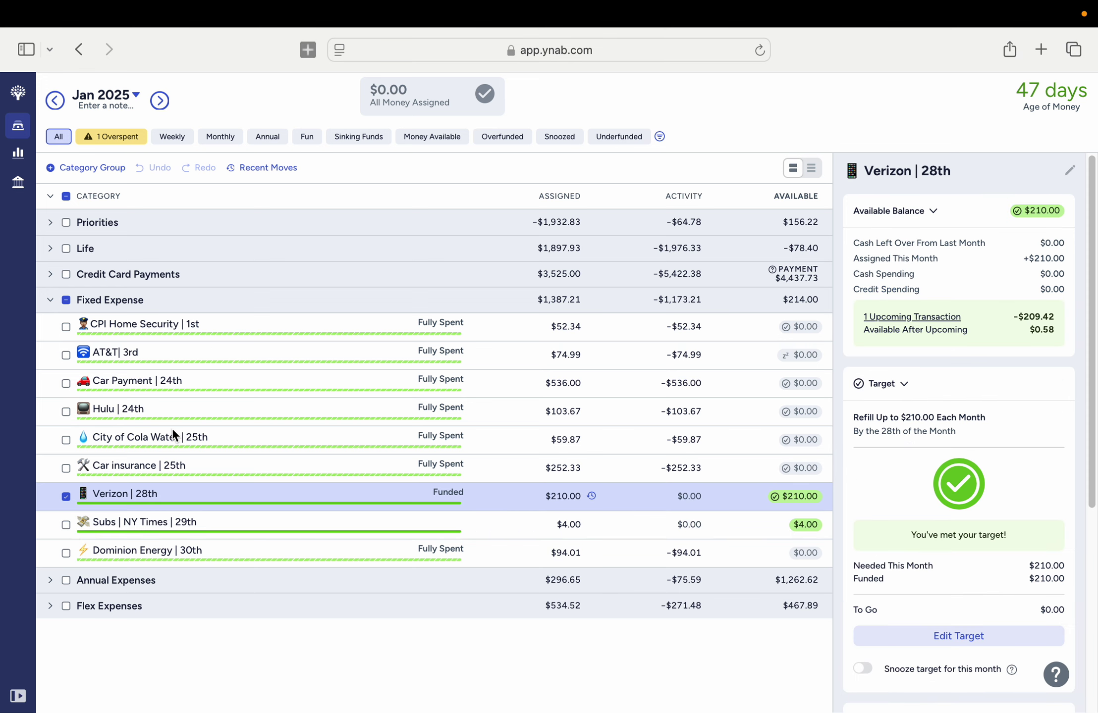
click(66, 496)
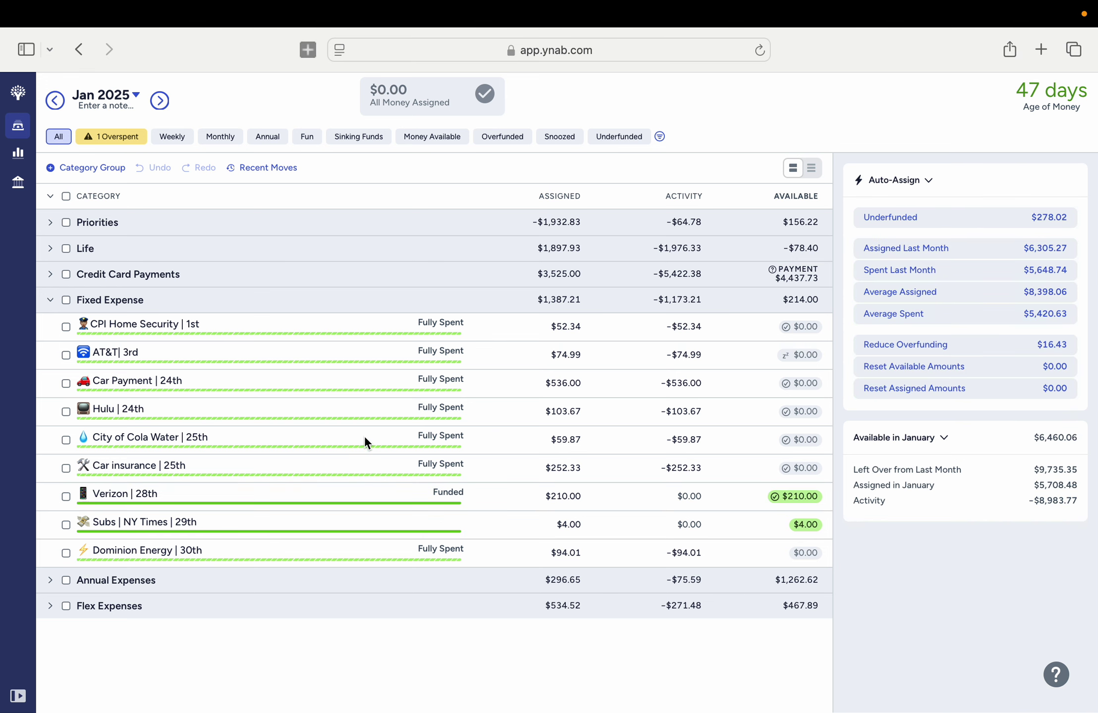
click(52, 303)
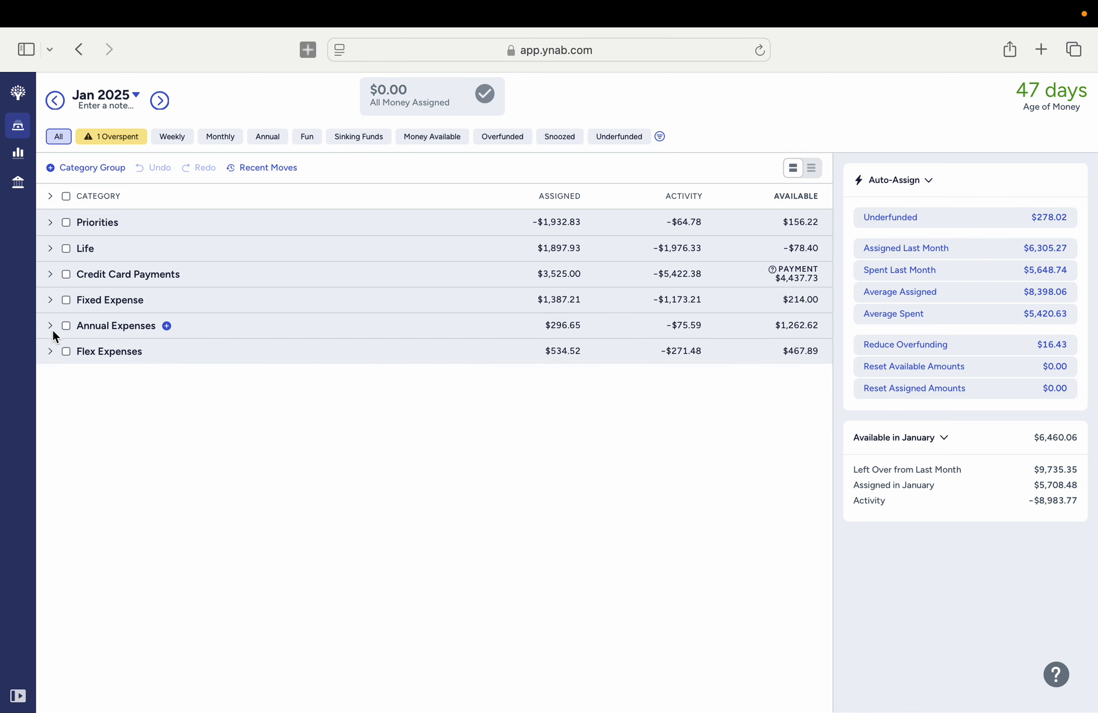
- Expand the Annual Expenses group and inspect the targets of the School | Aug and Car Tires categories
click(52, 327)
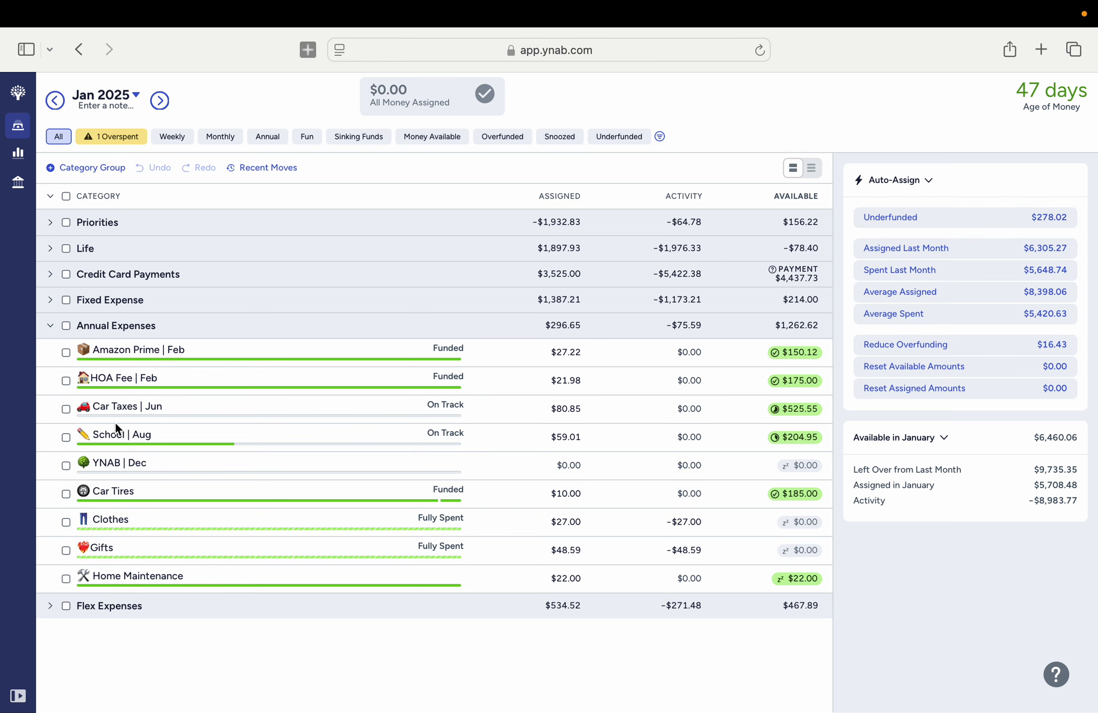
click(68, 438)
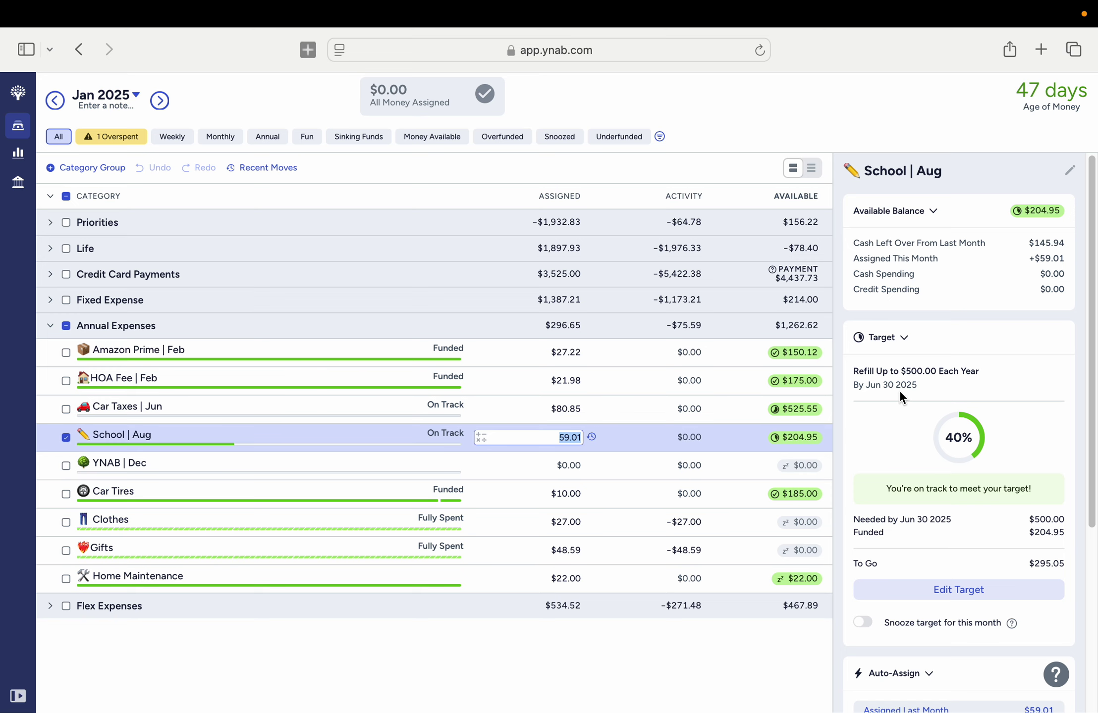
click(66, 438)
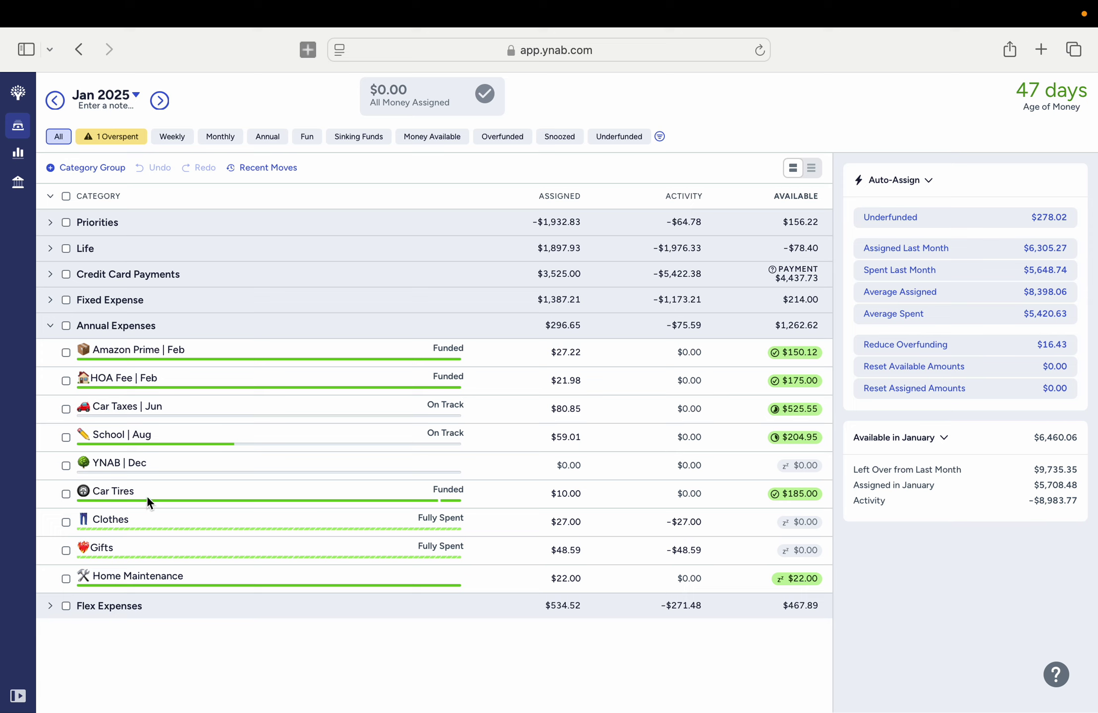
click(65, 493)
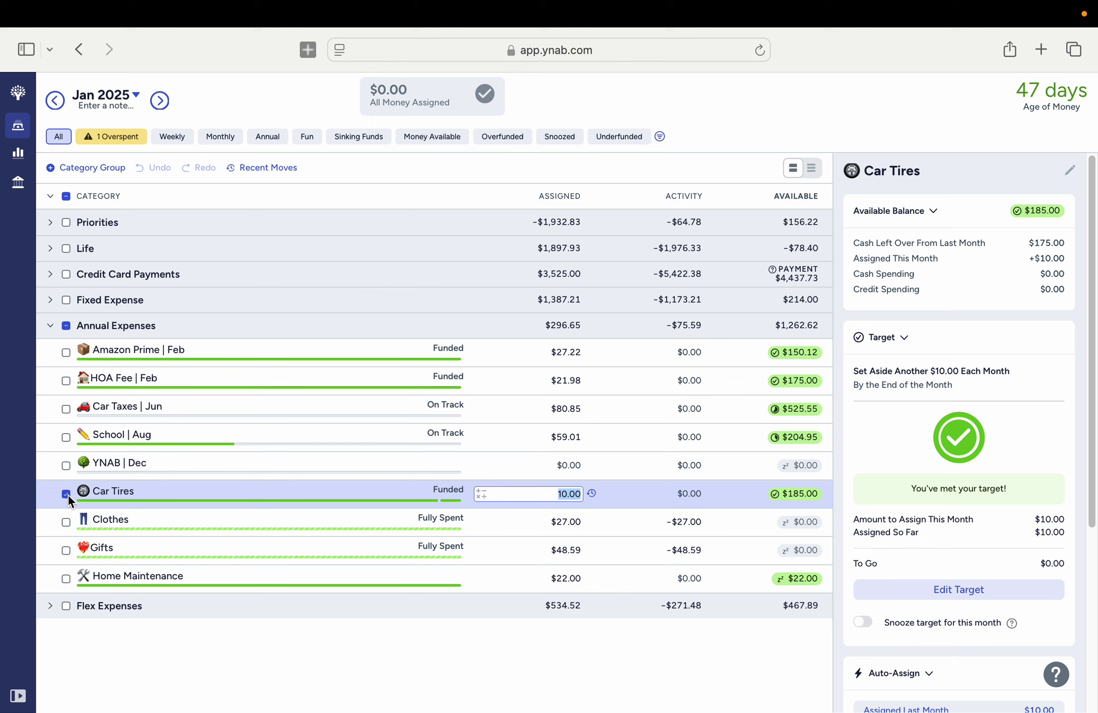
click(68, 493)
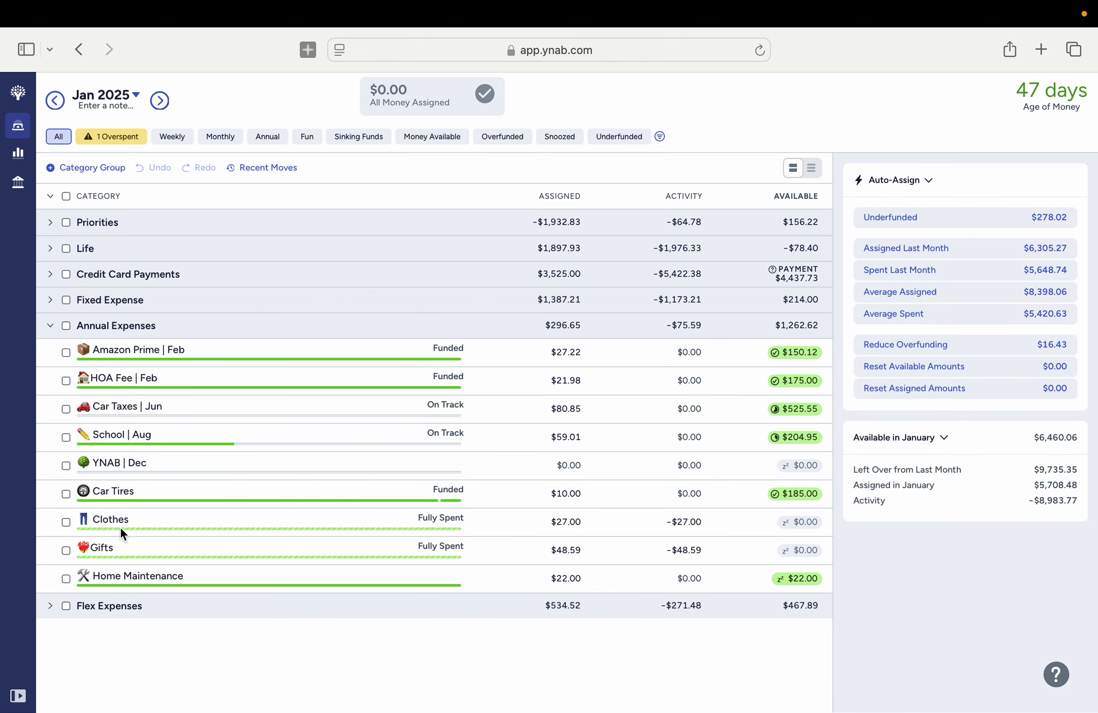
- Inspect the targets of the Clothes, Gifts and Home Maintenance categories one by one, and collapse the Annual Expenses group
click(66, 522)
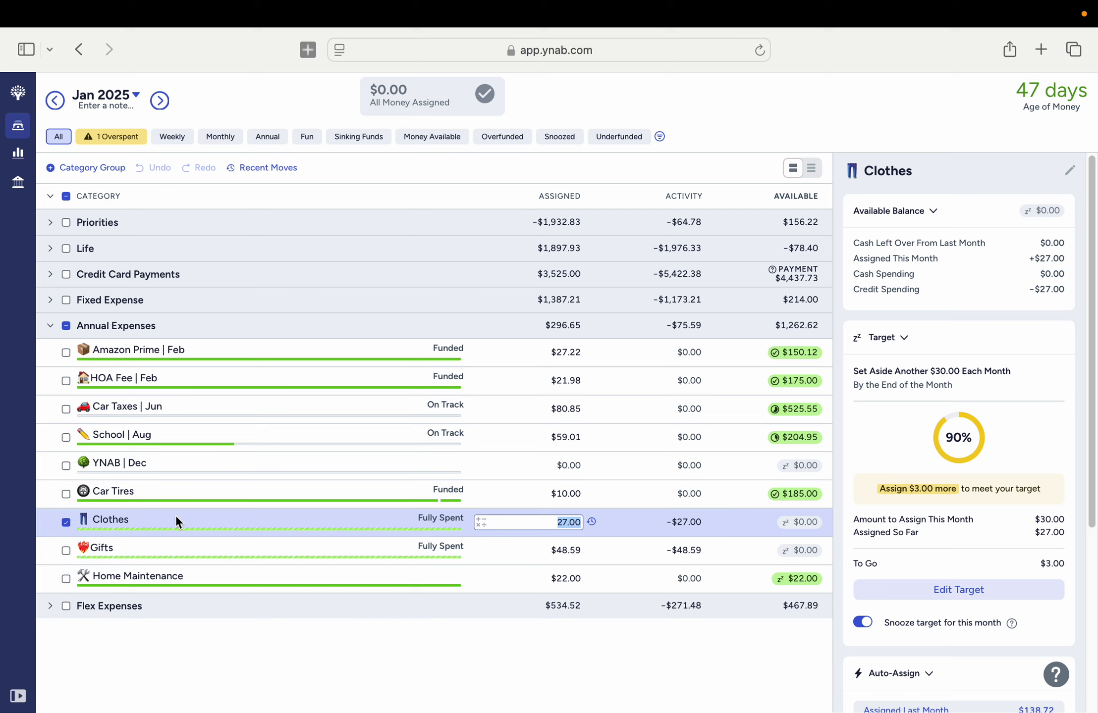
click(66, 524)
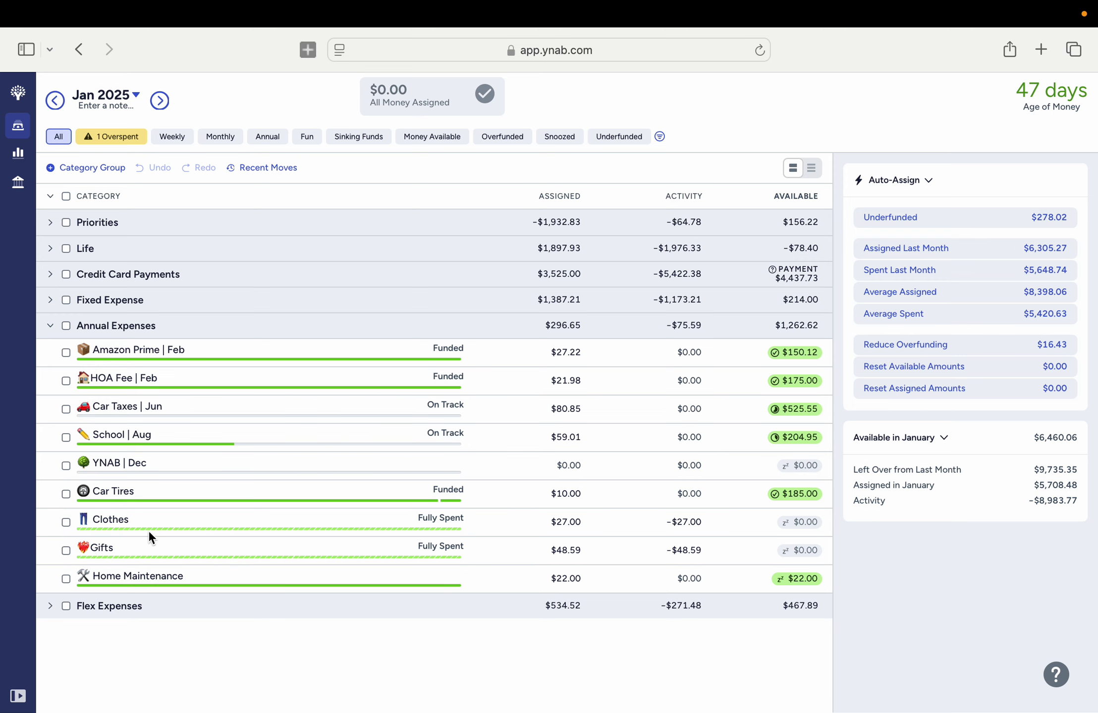
click(65, 550)
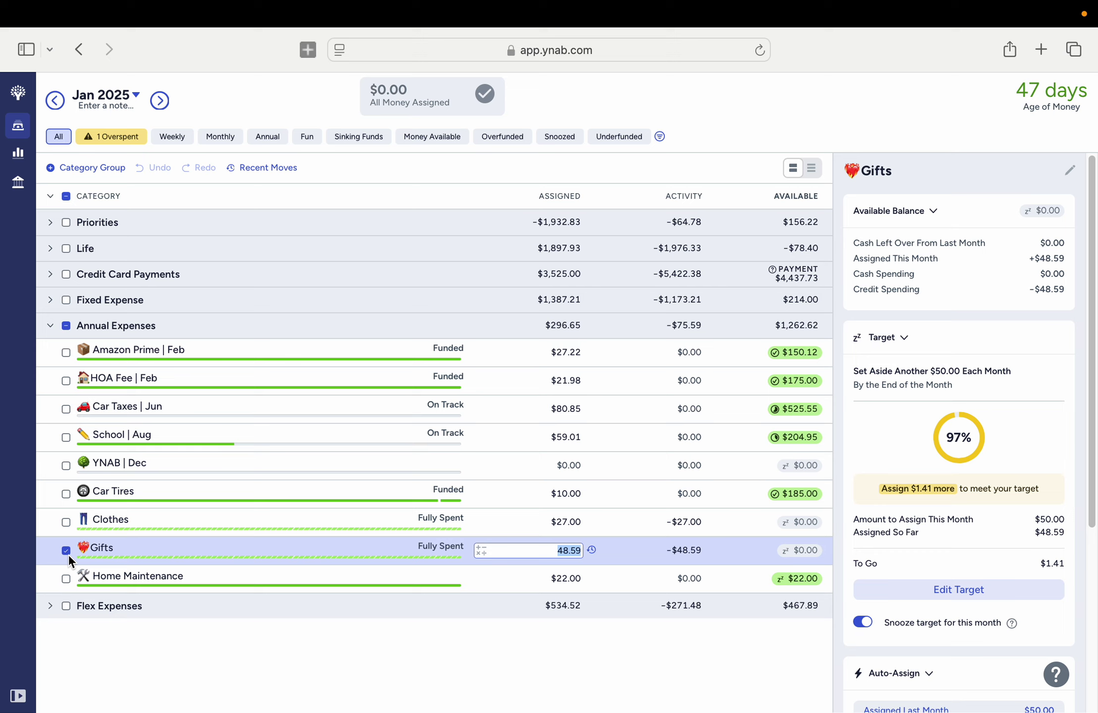
click(68, 553)
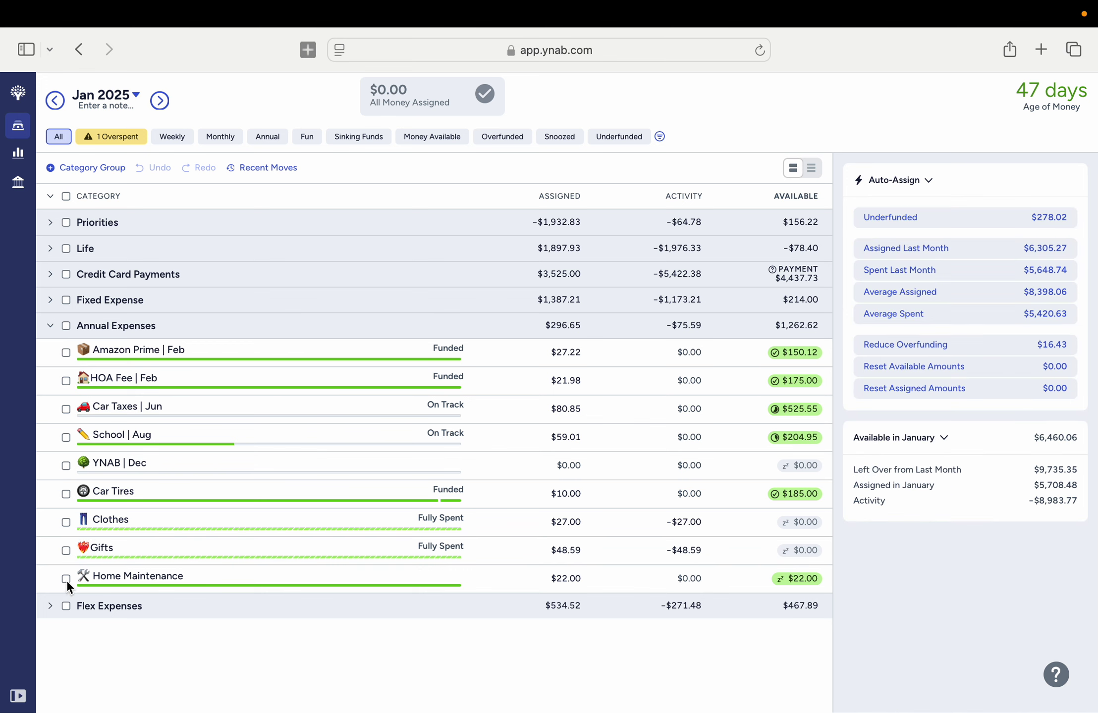
click(66, 580)
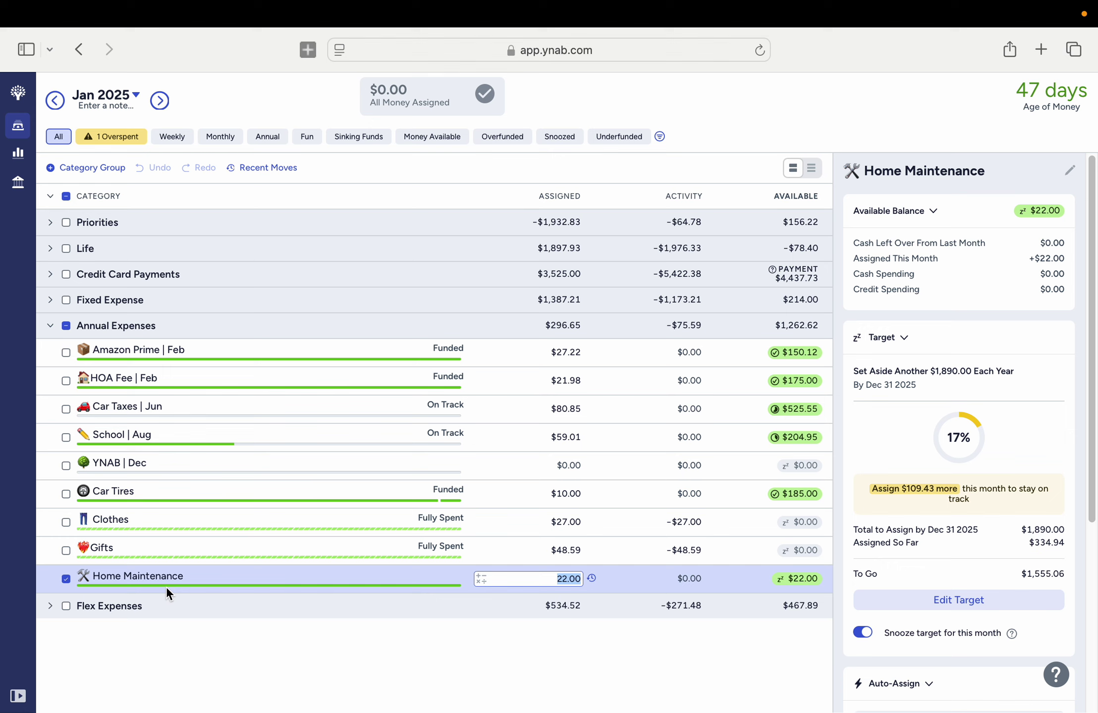
click(66, 578)
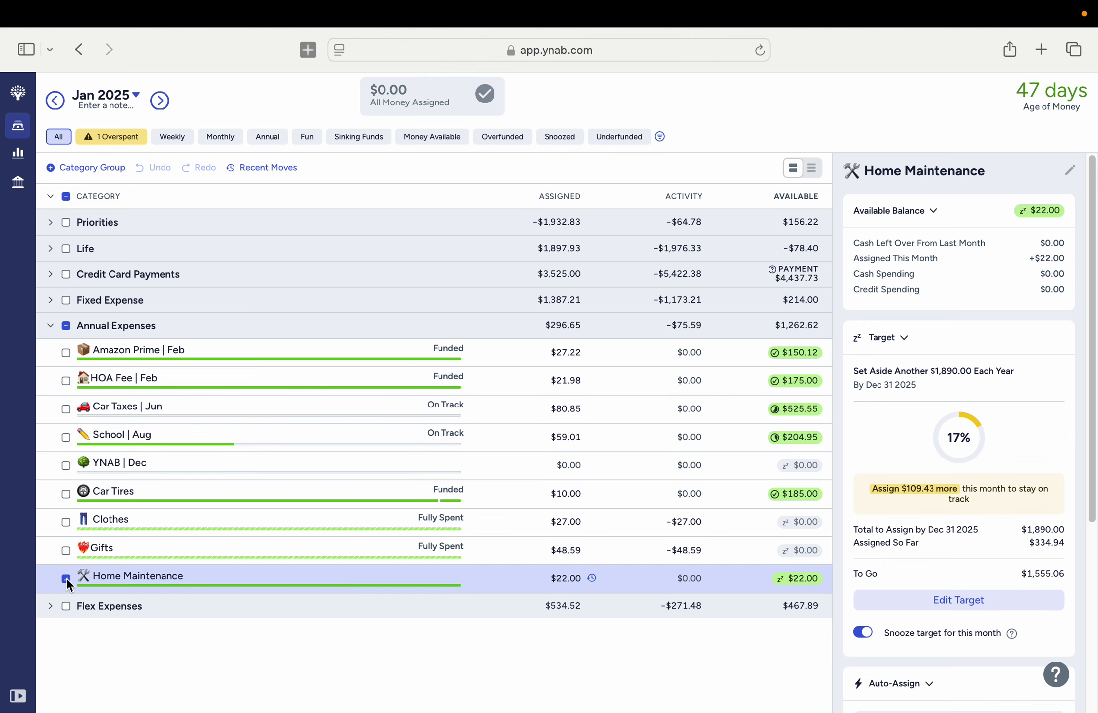
click(50, 325)
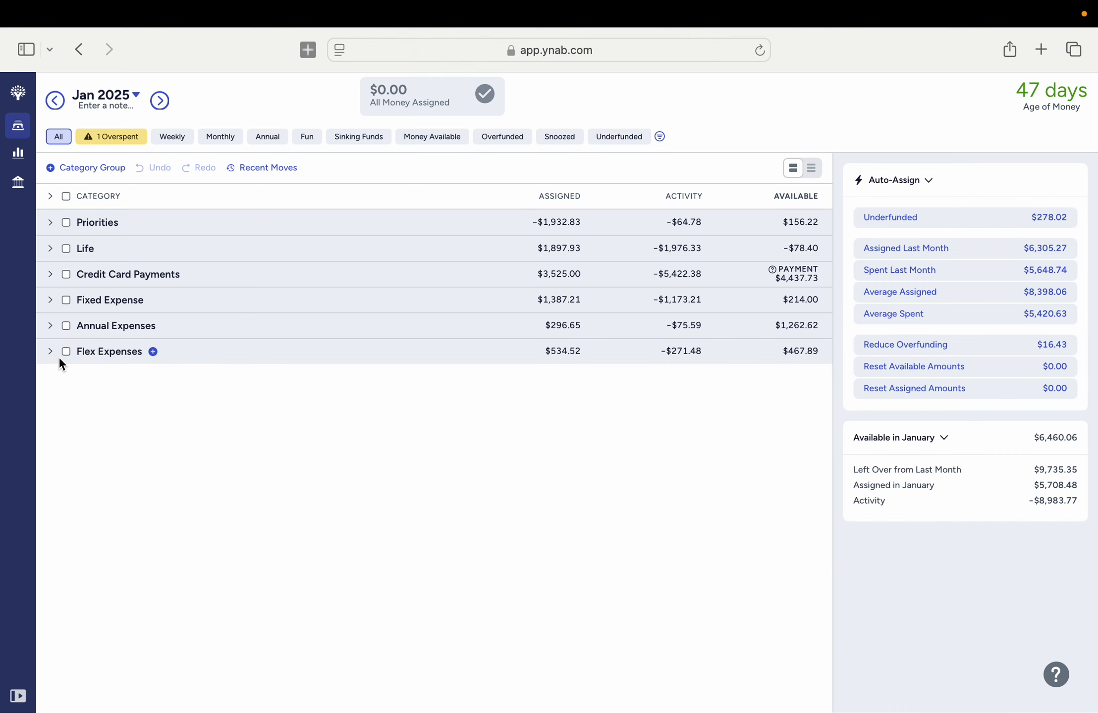
- Expand the Flex Expenses group, view BAM Membership, Mobilism and Nintendo Online together, and clear the selection
click(50, 351)
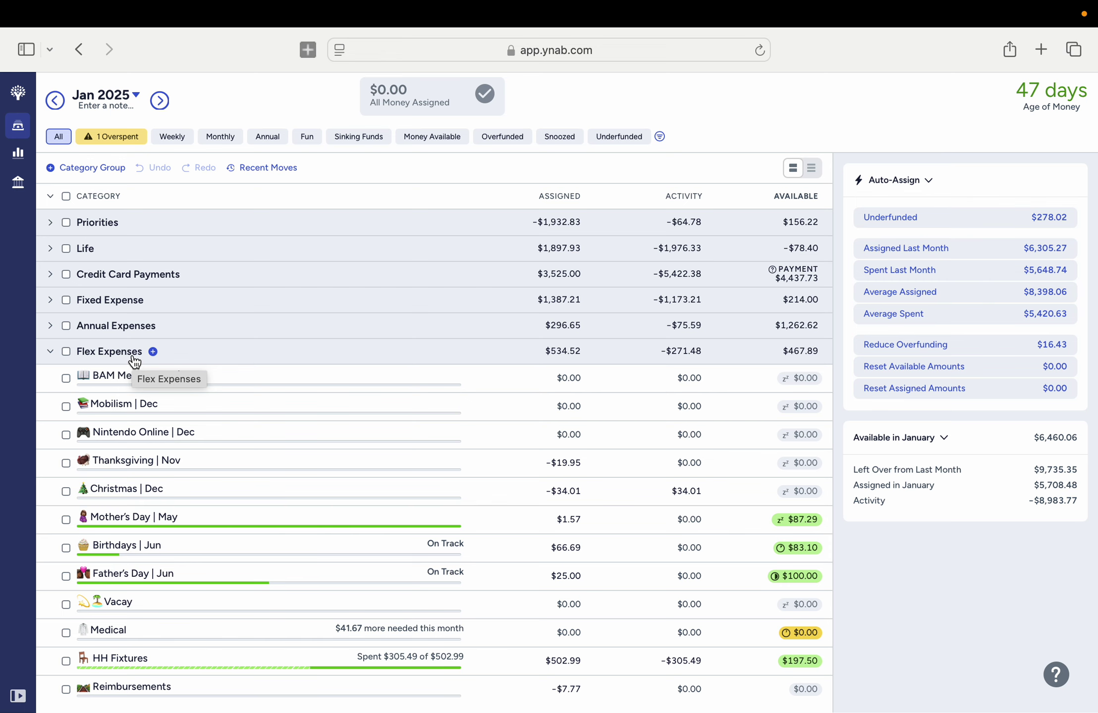
click(65, 379)
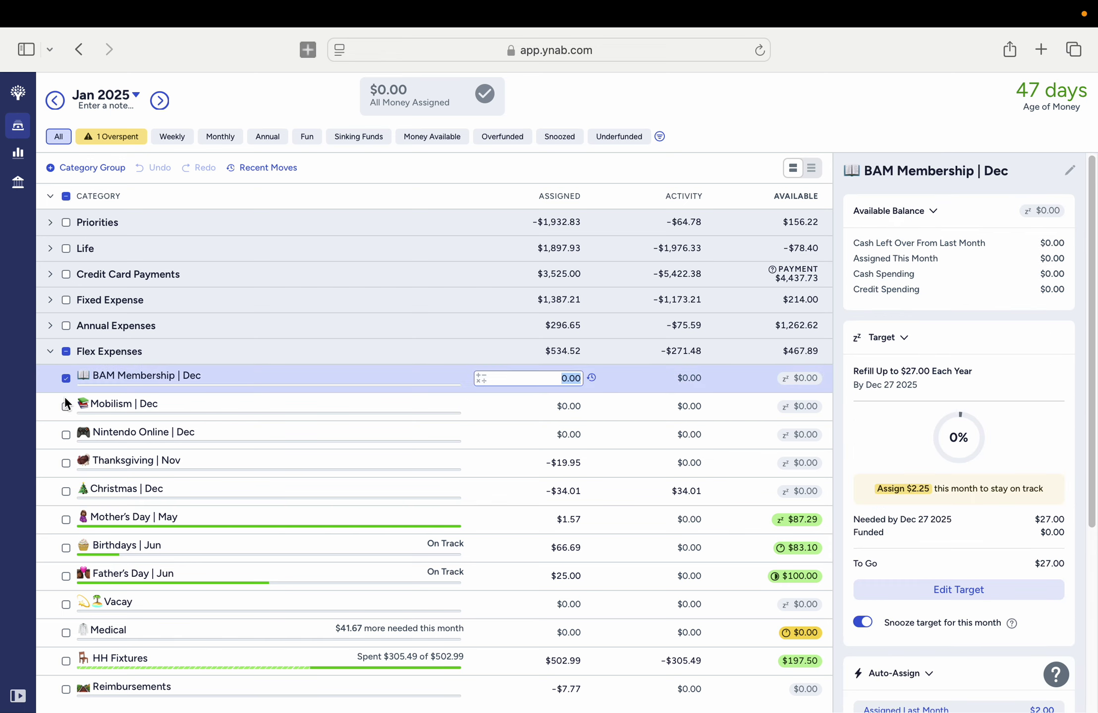
click(66, 406)
click(65, 434)
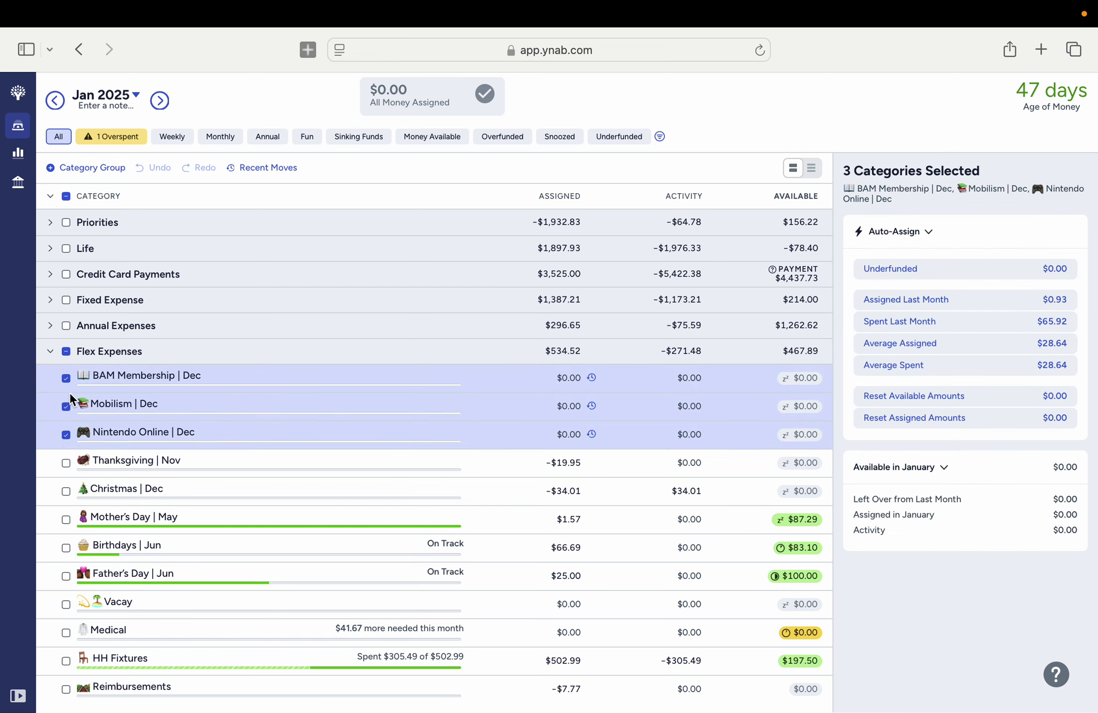
click(69, 377)
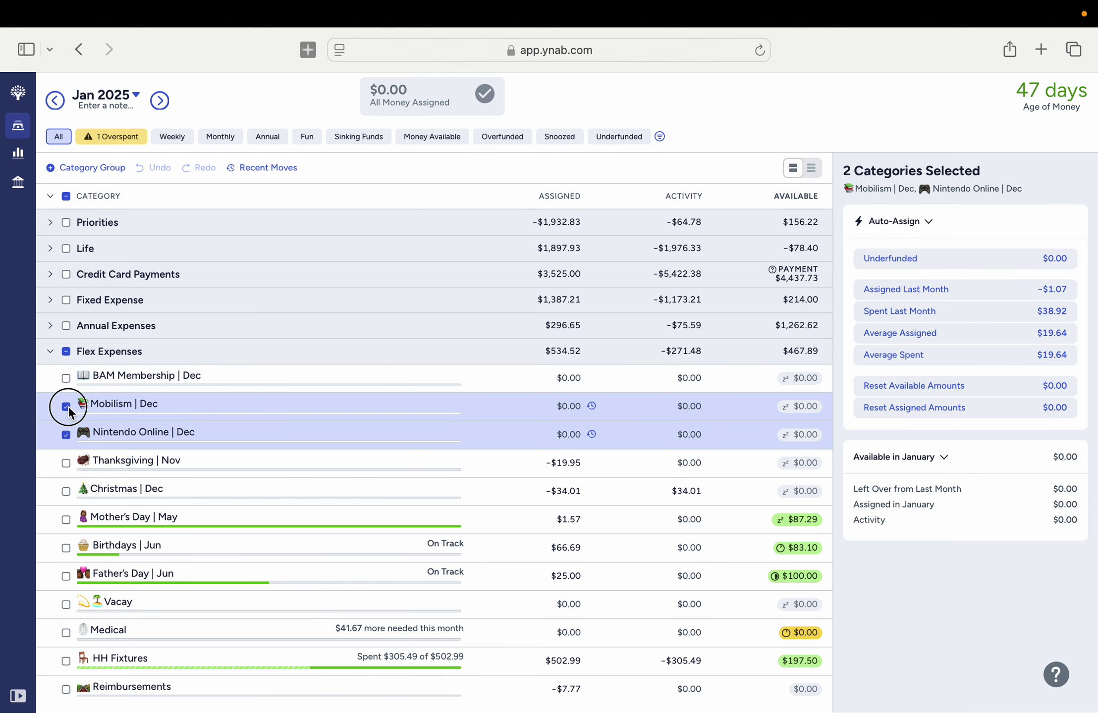
click(67, 406)
click(68, 439)
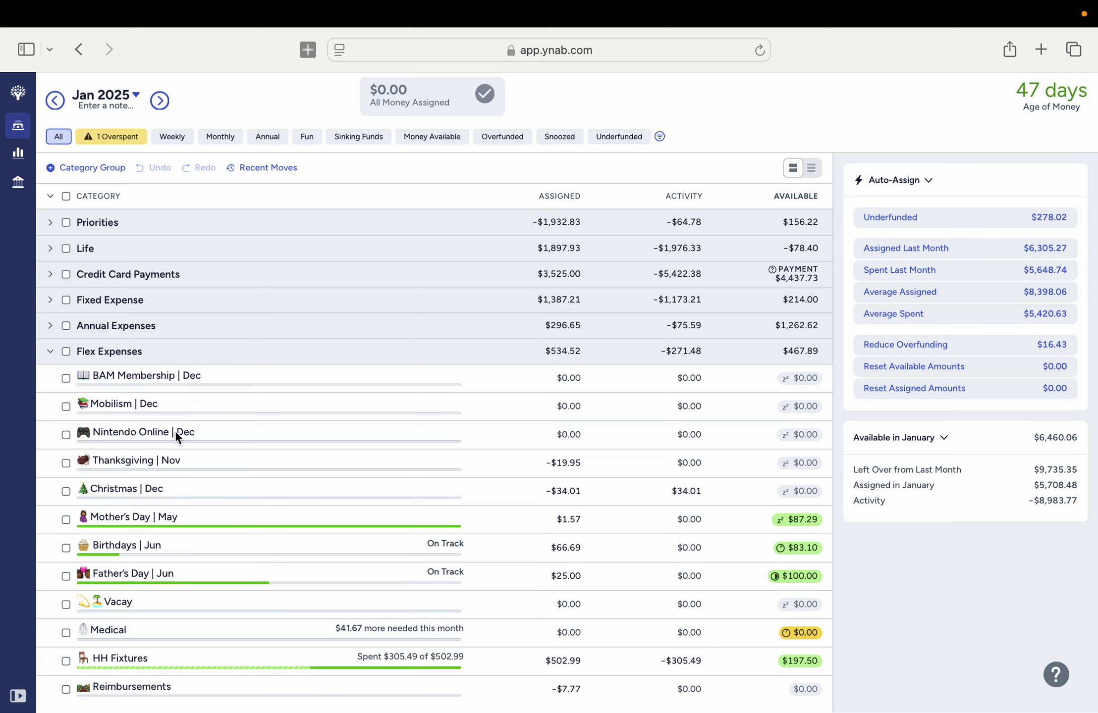
drag(163, 429, 127, 436)
drag(217, 431, 214, 432)
- Inspect the targets of the Thanksgiving | Nov and Christmas | Dec categories in the Flex Expenses group
click(66, 464)
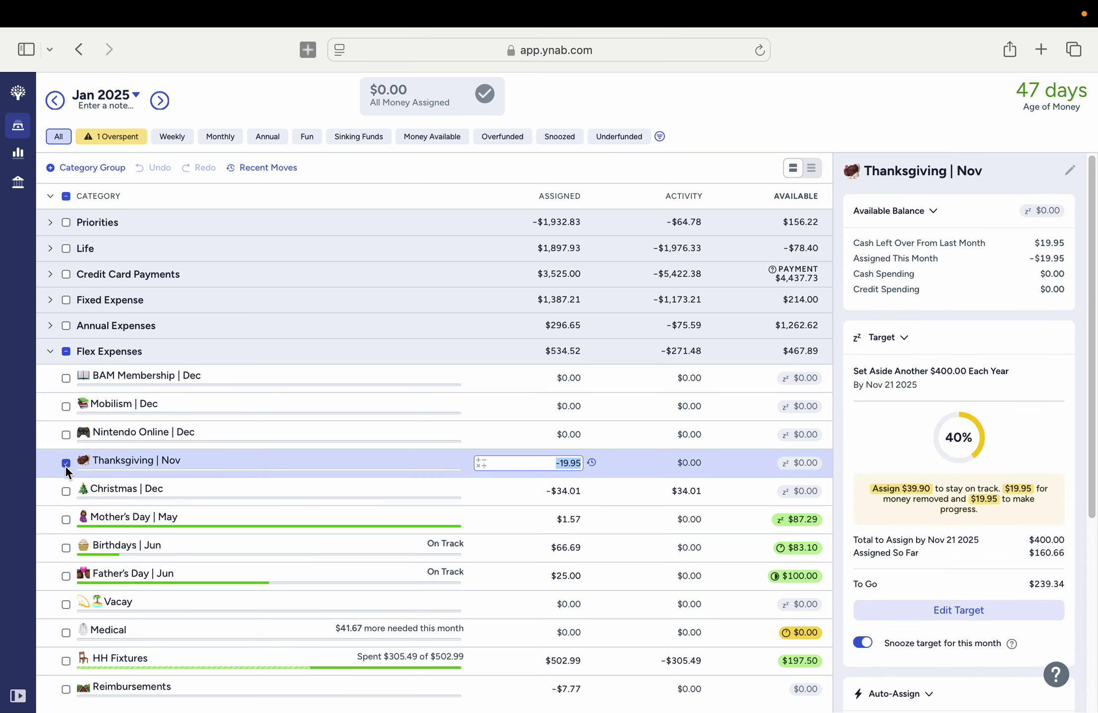
click(66, 465)
click(63, 490)
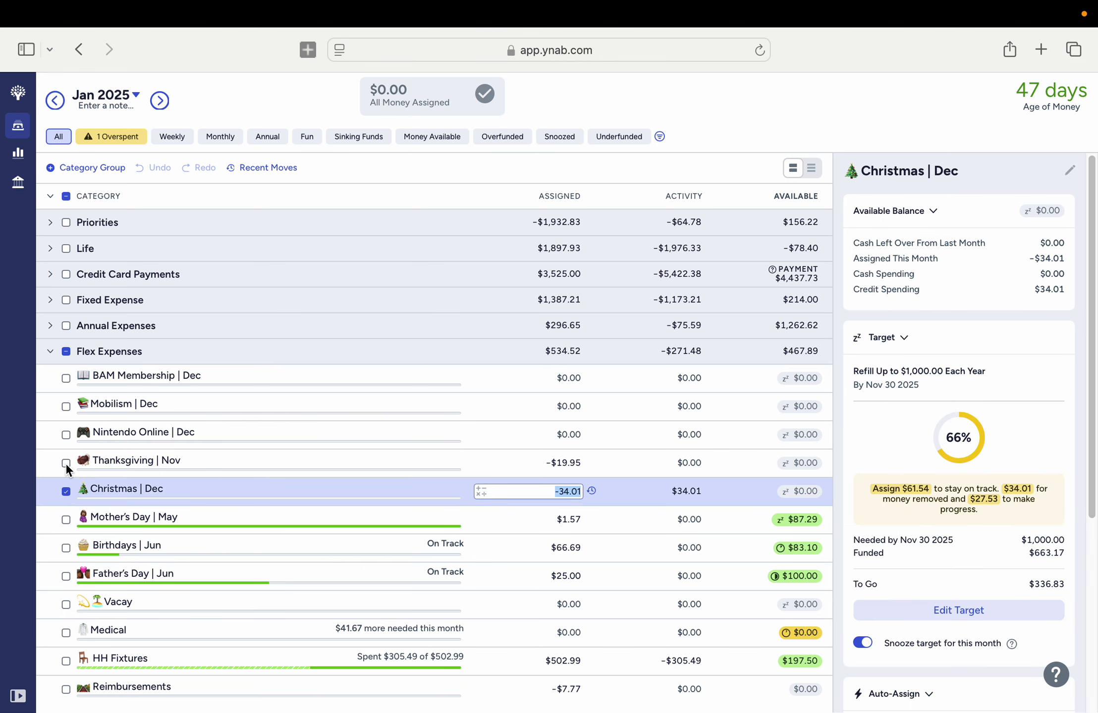
click(65, 464)
click(66, 491)
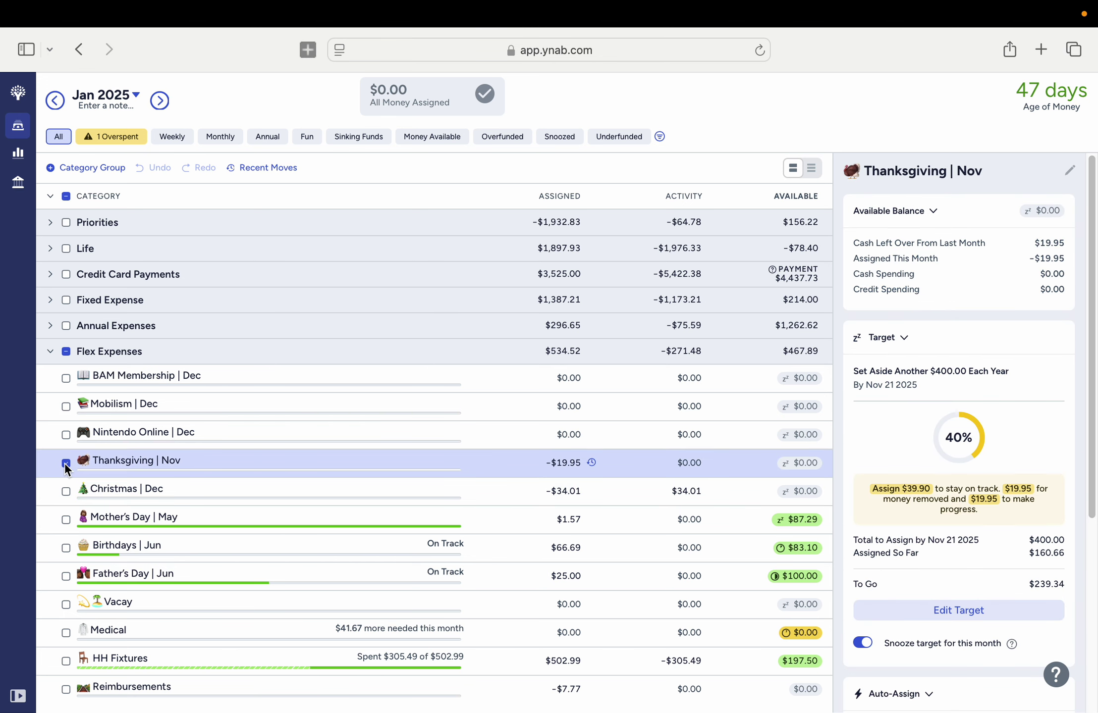
- View the Thanksgiving | Nov and Christmas | Dec categories together, recheck the Christmas | Dec target alone, and clear the selection
click(65, 463)
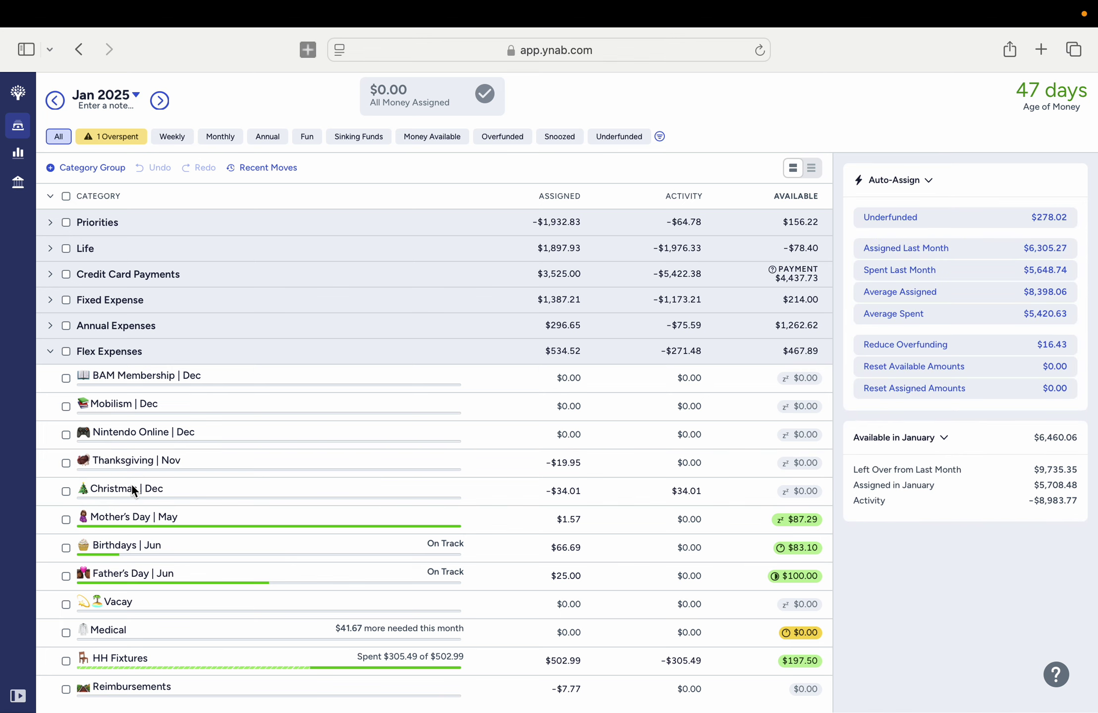
click(66, 463)
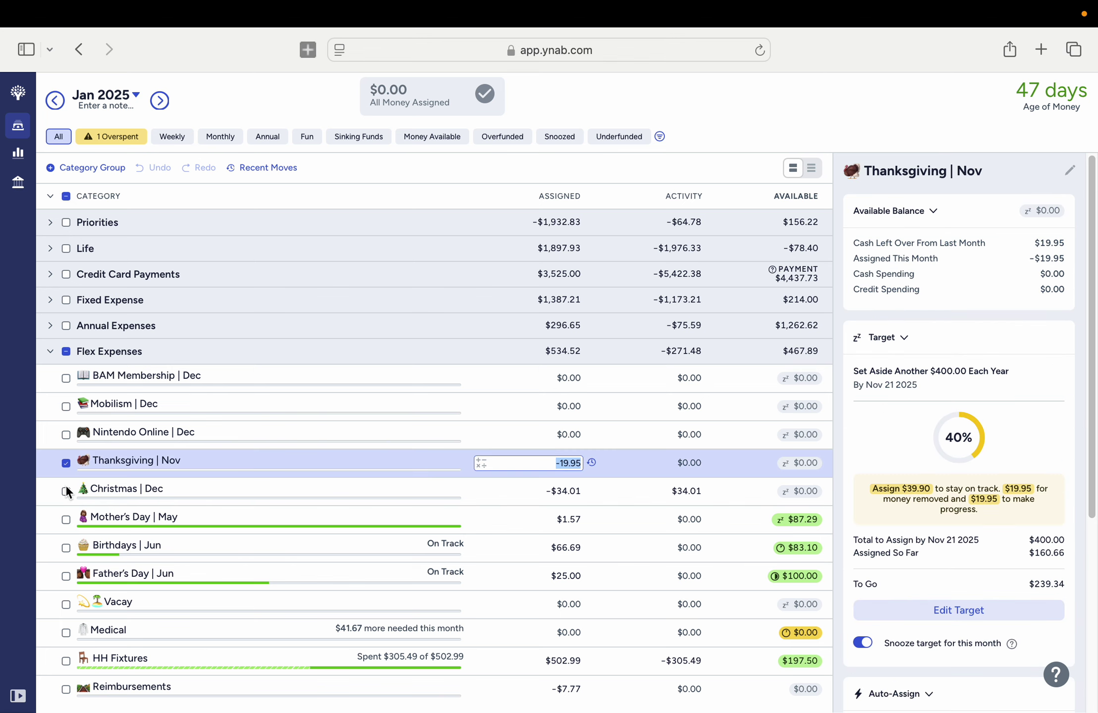
click(66, 492)
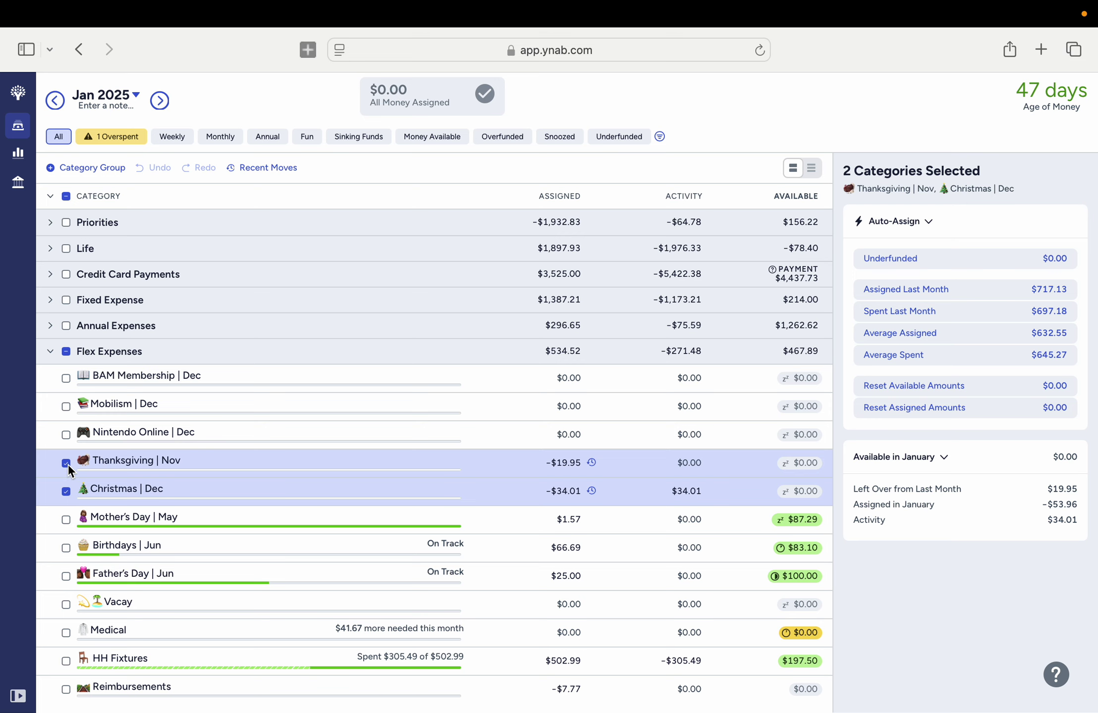
click(66, 491)
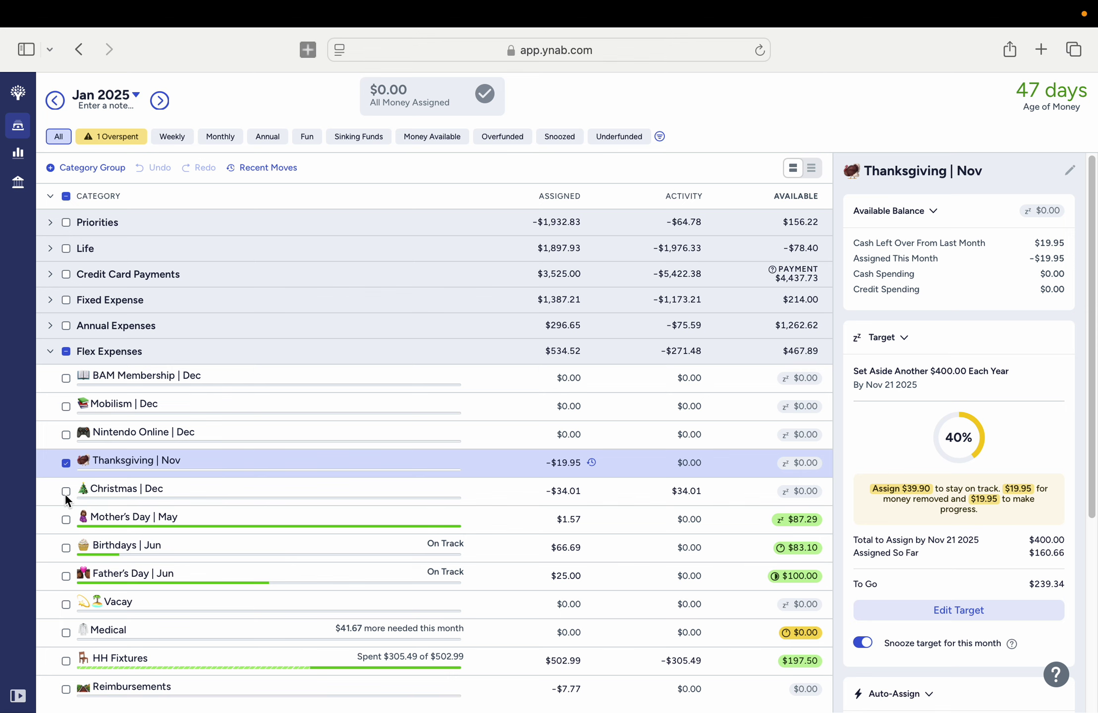
click(68, 465)
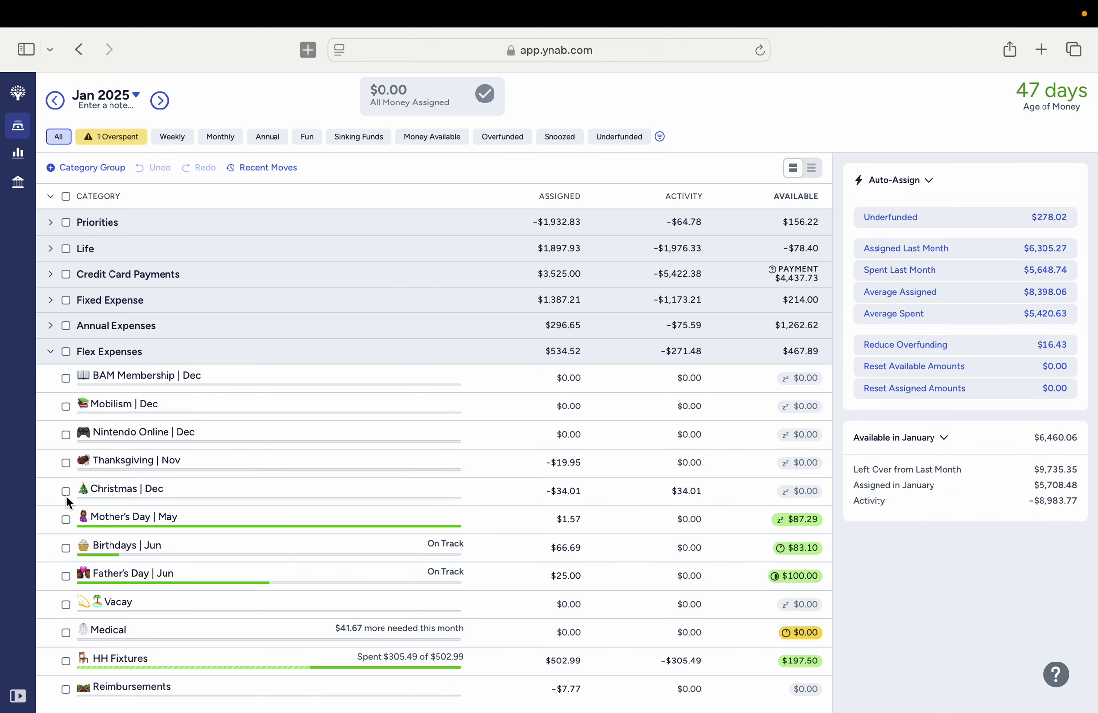
click(66, 492)
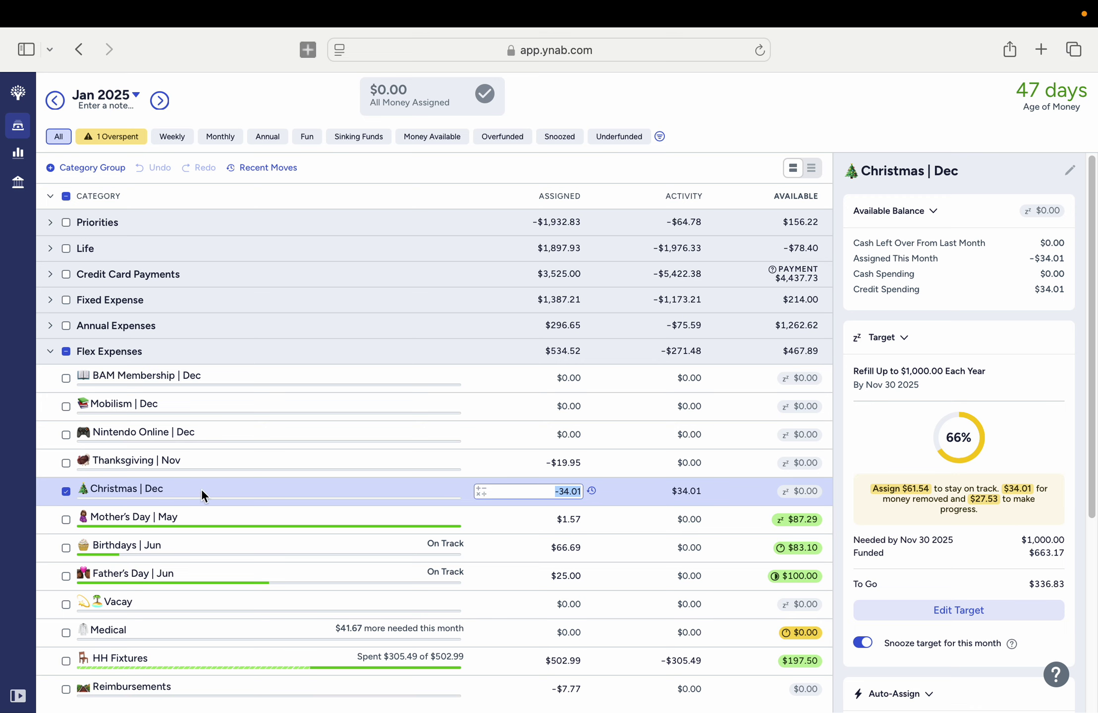
click(70, 492)
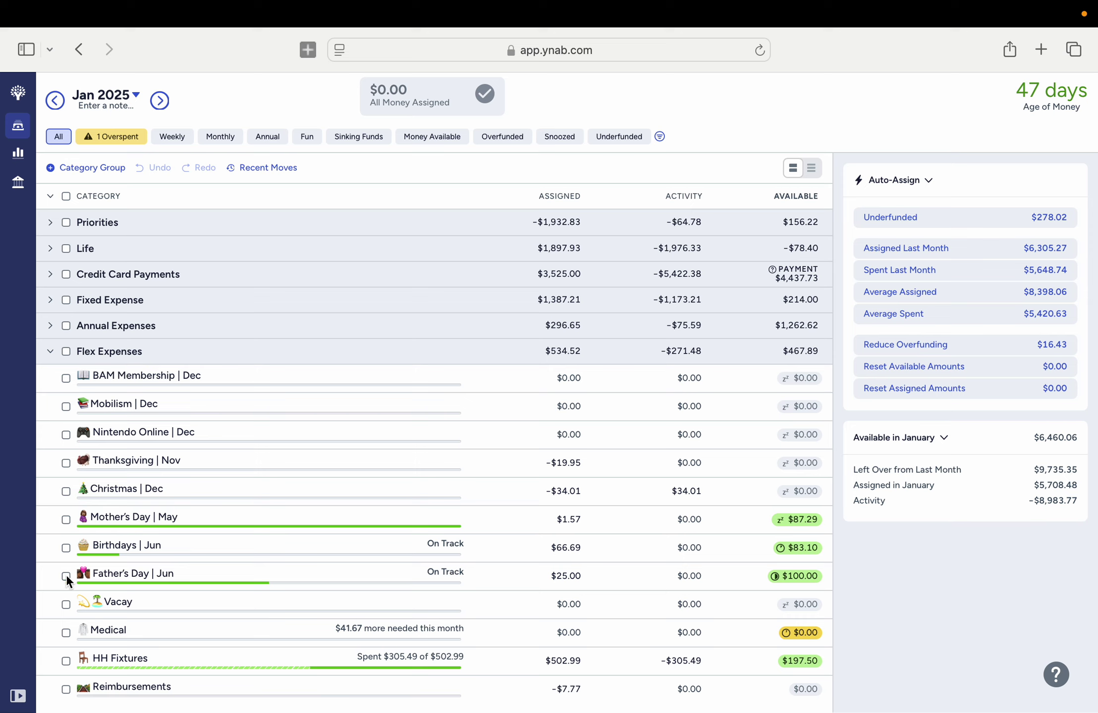
- Inspect the targets of the Birthdays | Jun, Vacay and Medical categories one by one, and clear the selection
click(64, 547)
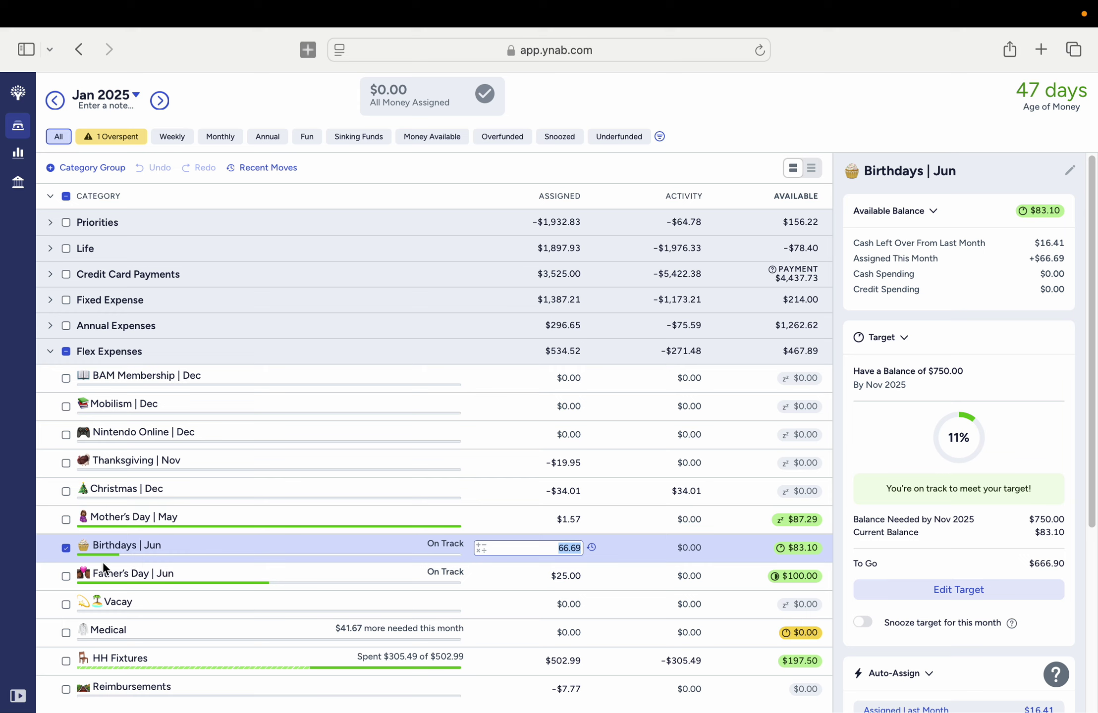
click(69, 546)
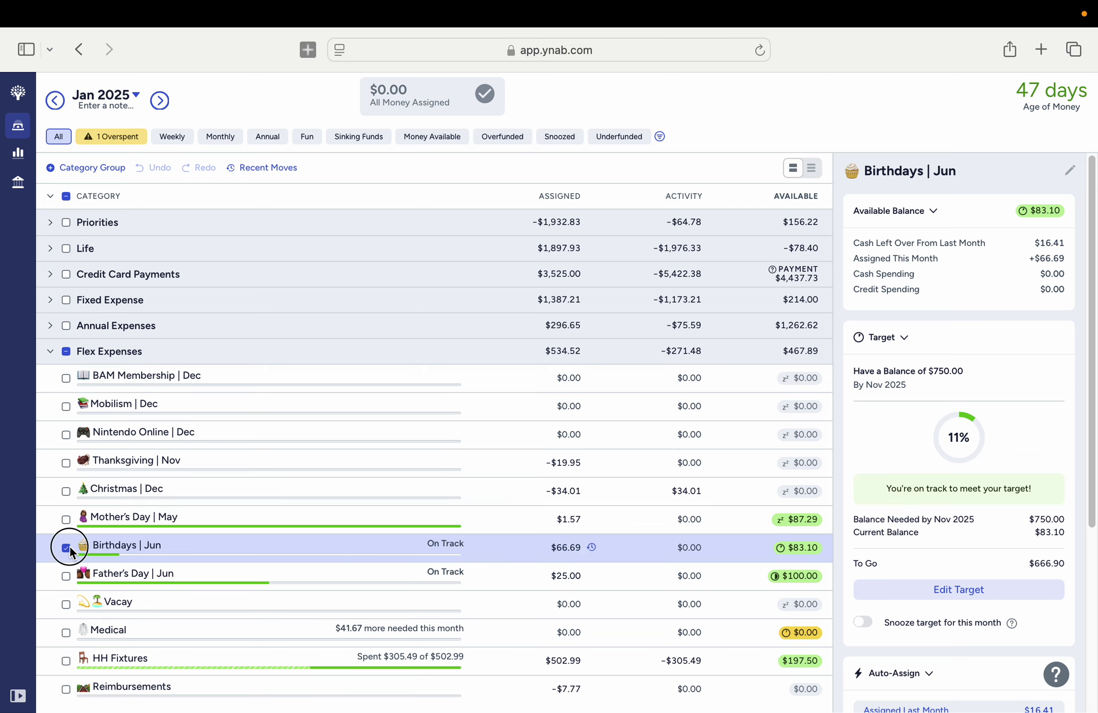
click(66, 606)
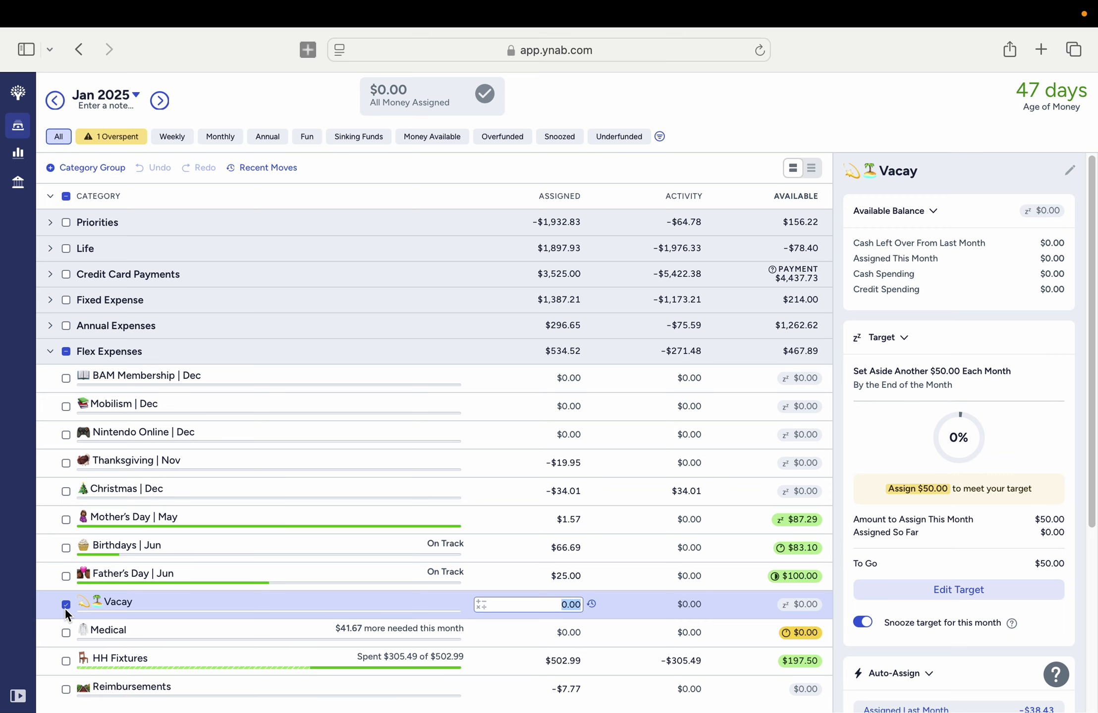
click(65, 605)
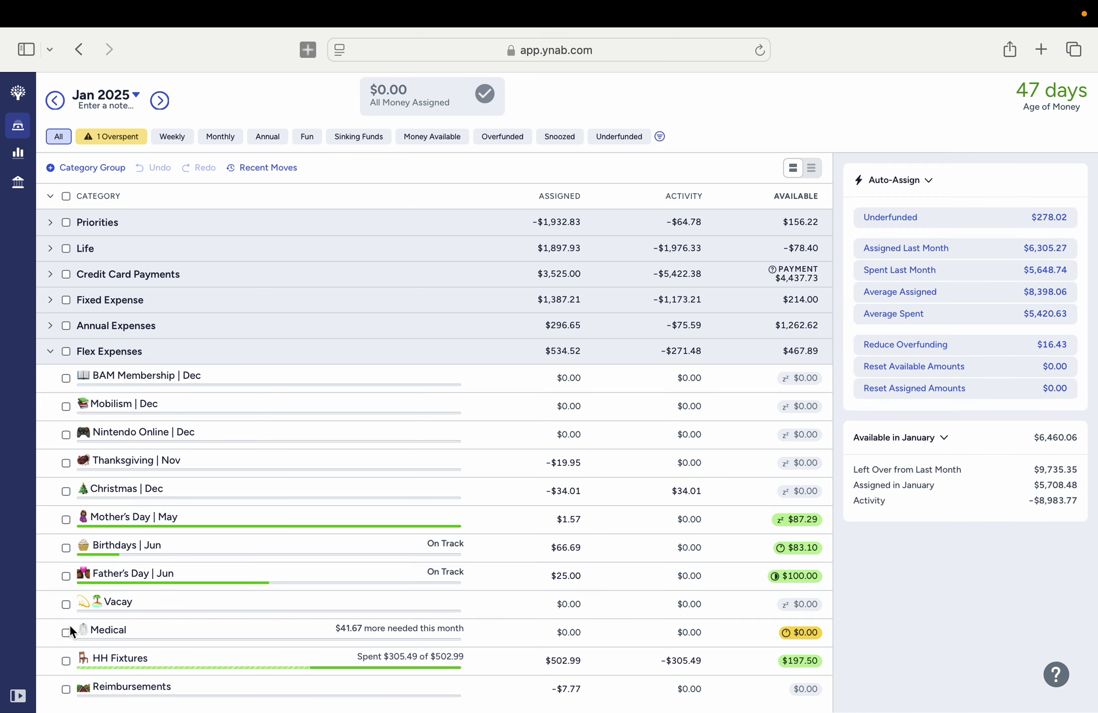
click(66, 632)
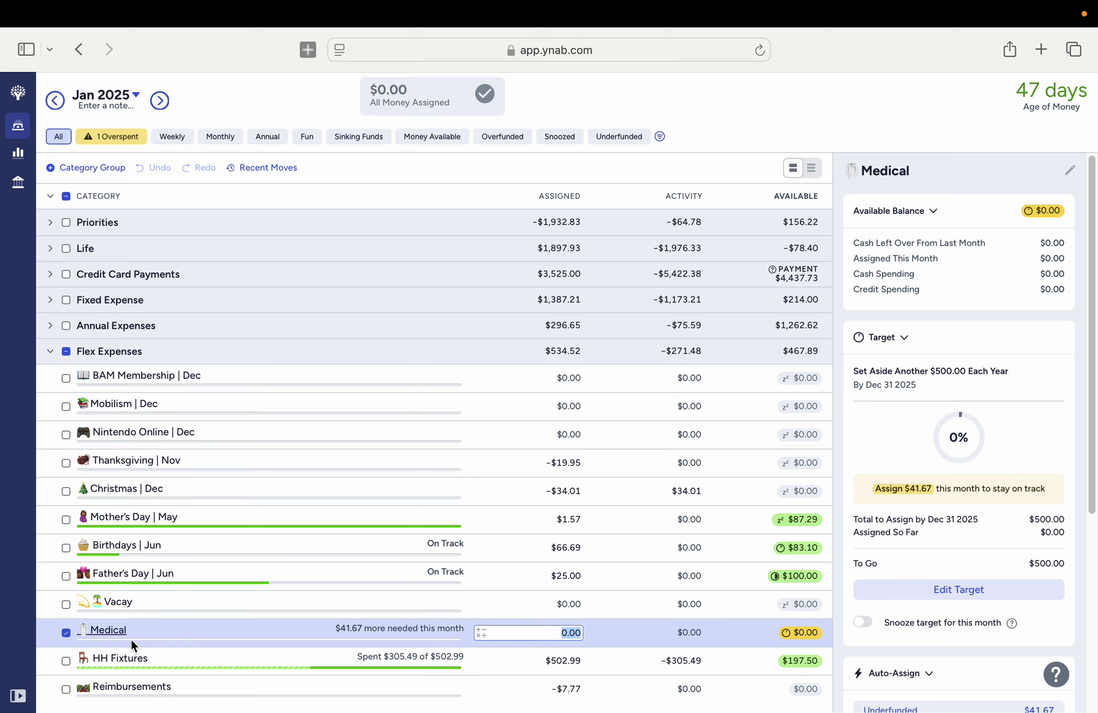
click(68, 636)
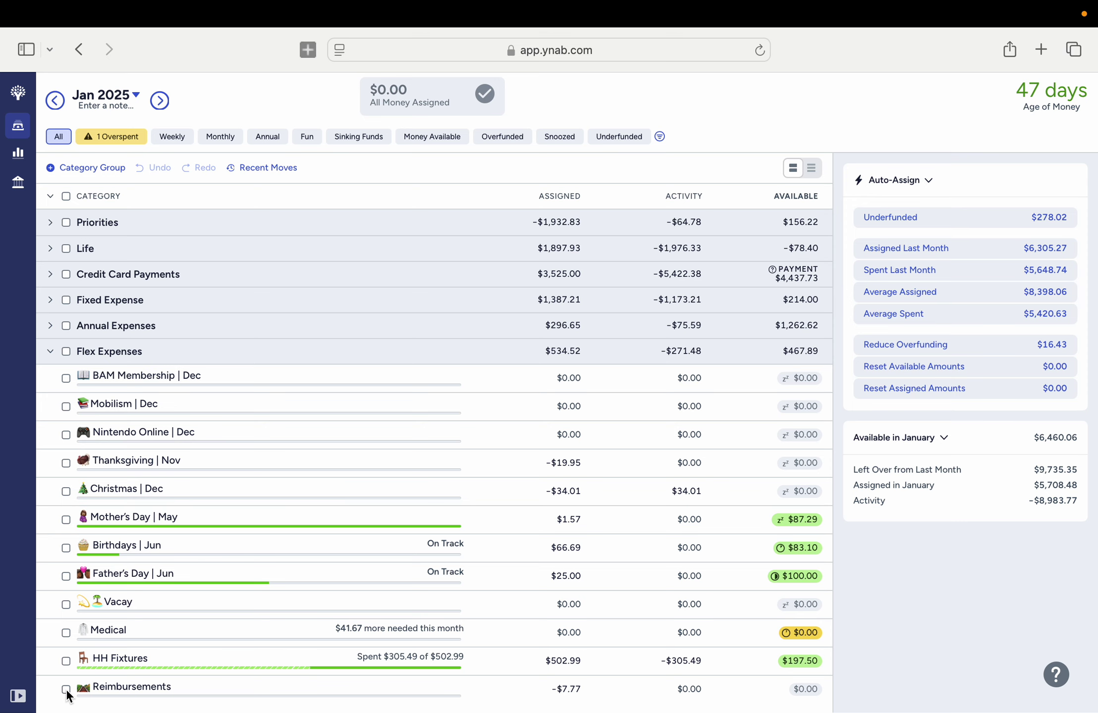
- Expand the Annual Expenses, Fixed Expense, Credit Card Payments, Life and Priorities groups and review the full January 2025 category list
click(50, 325)
click(50, 301)
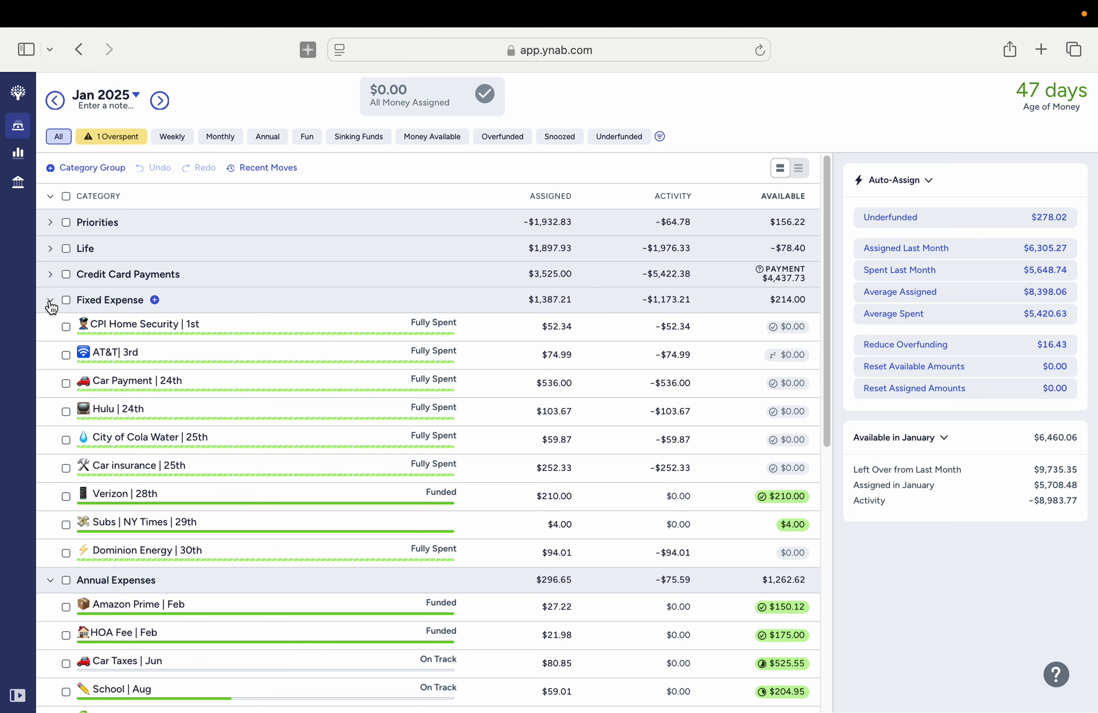
click(50, 275)
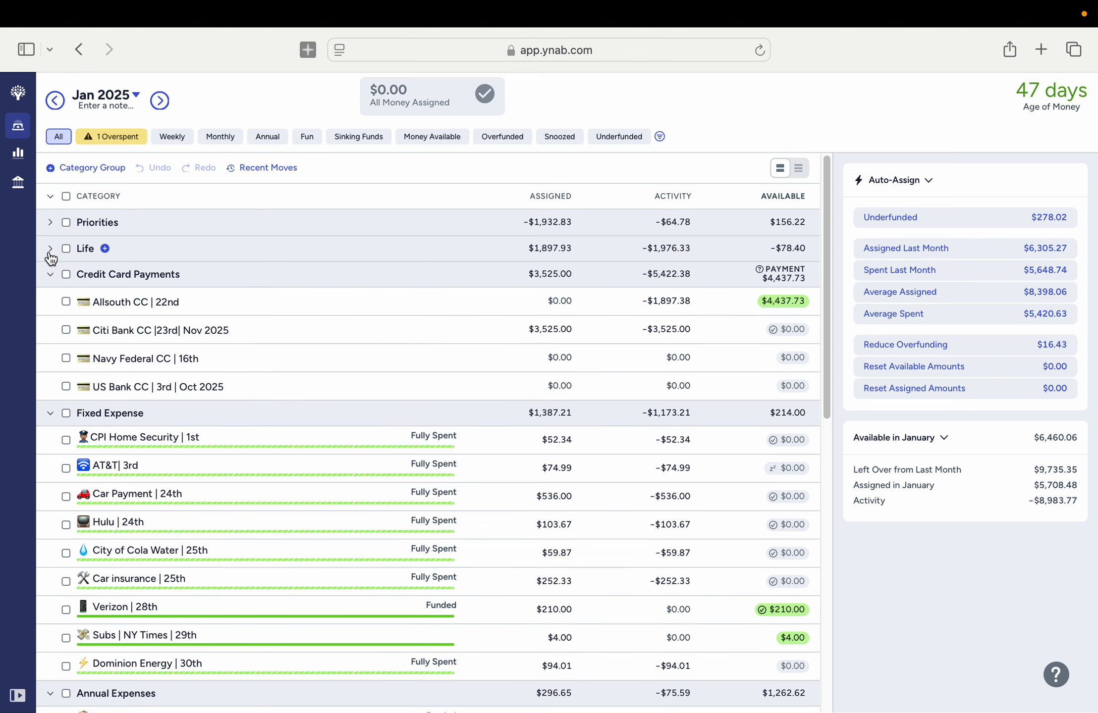
click(50, 248)
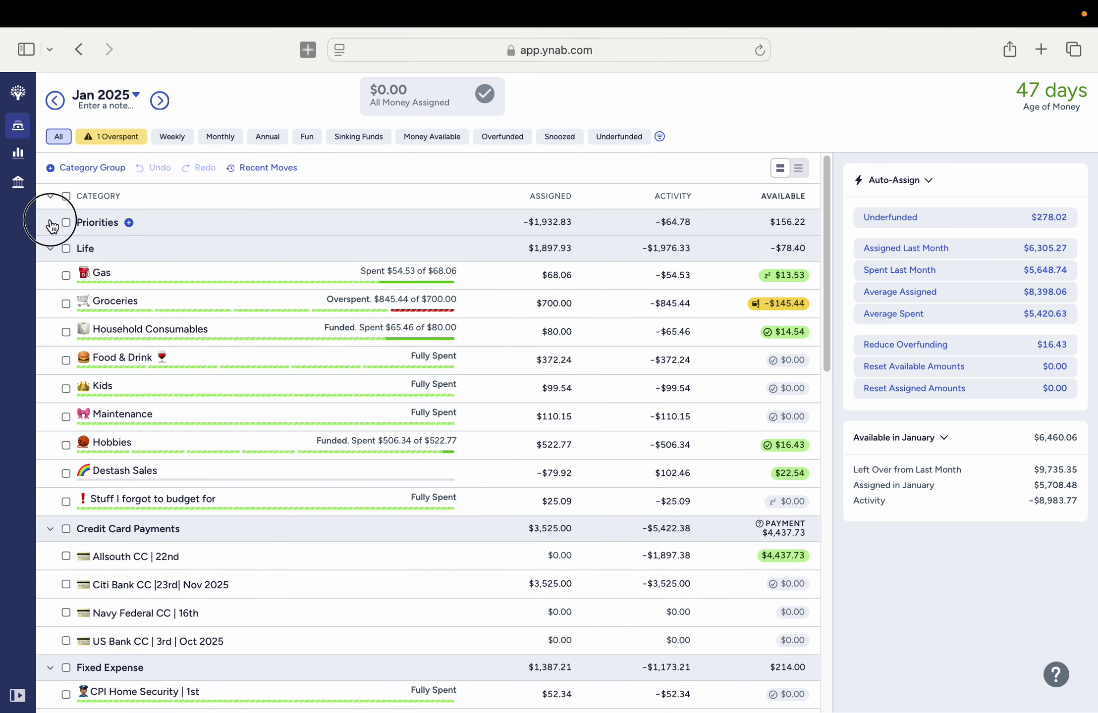
click(50, 223)
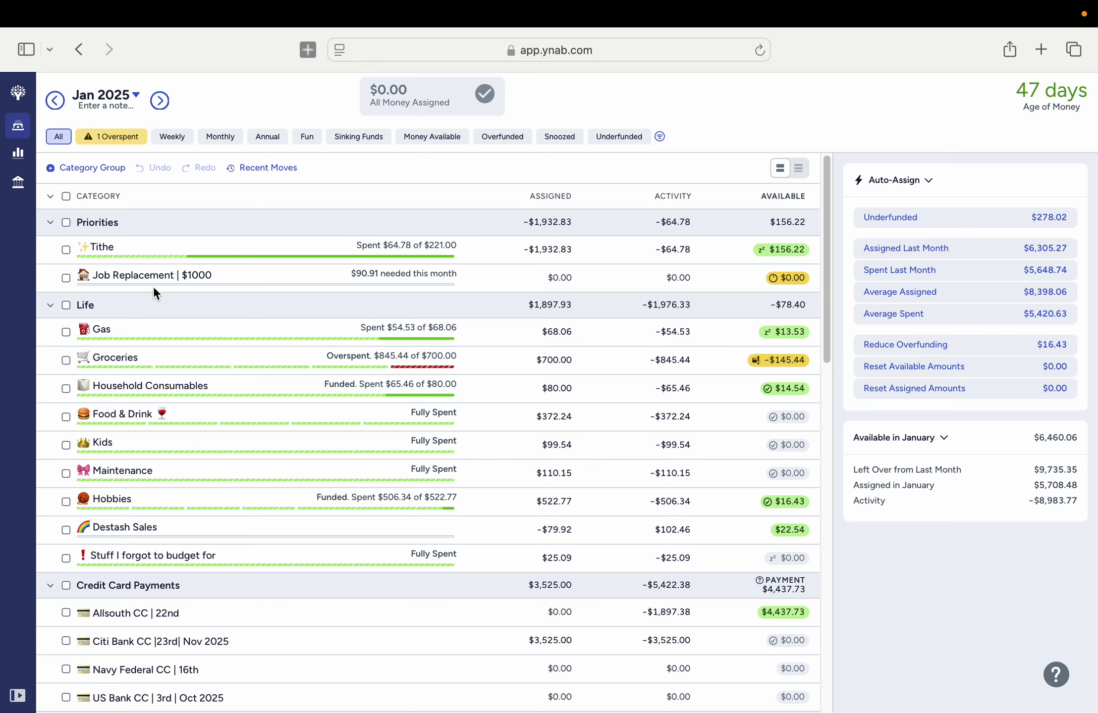
scroll(204, 366, down, 6)
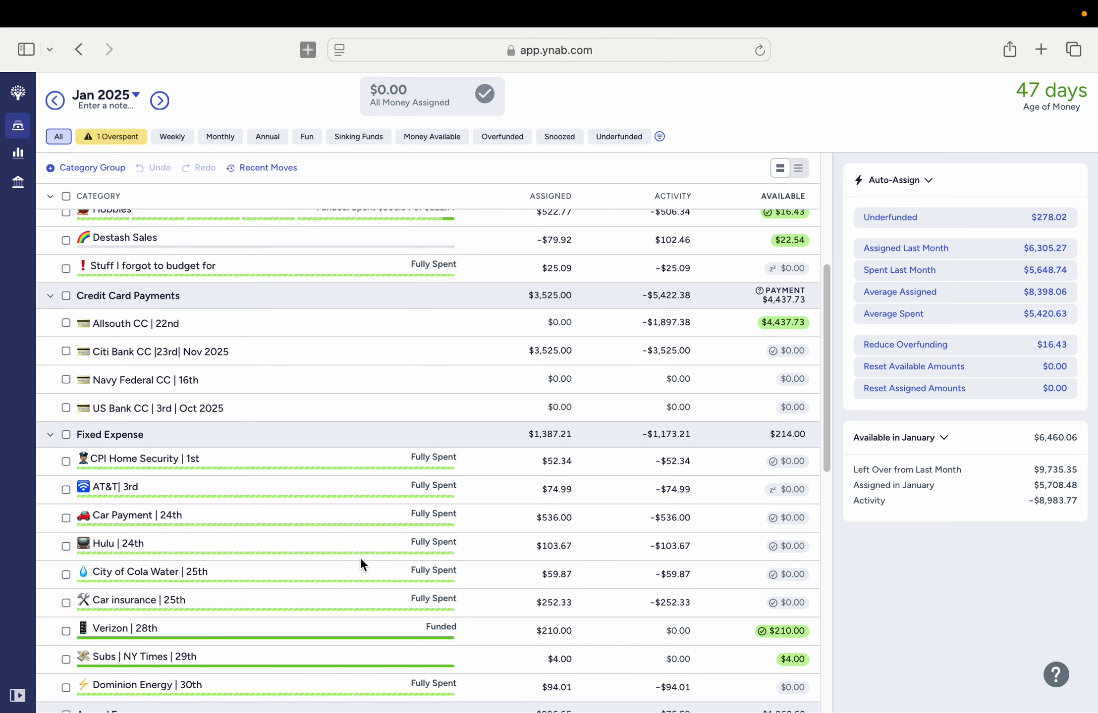
scroll(369, 549, down, 9)
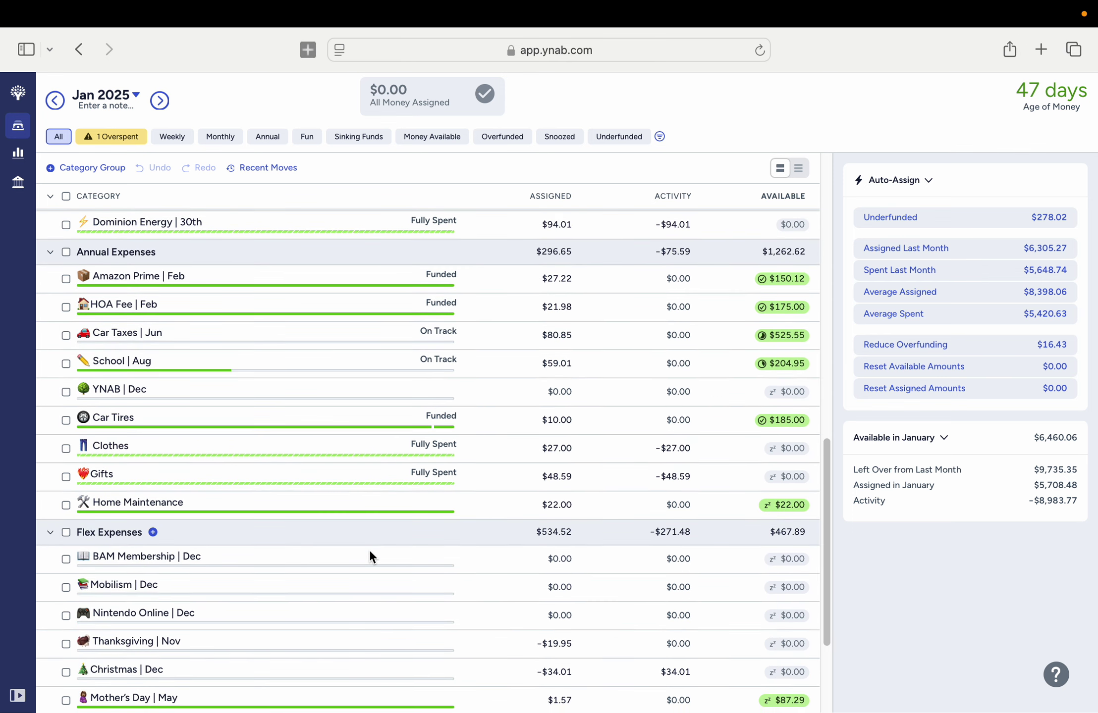
scroll(369, 550, down, 3)
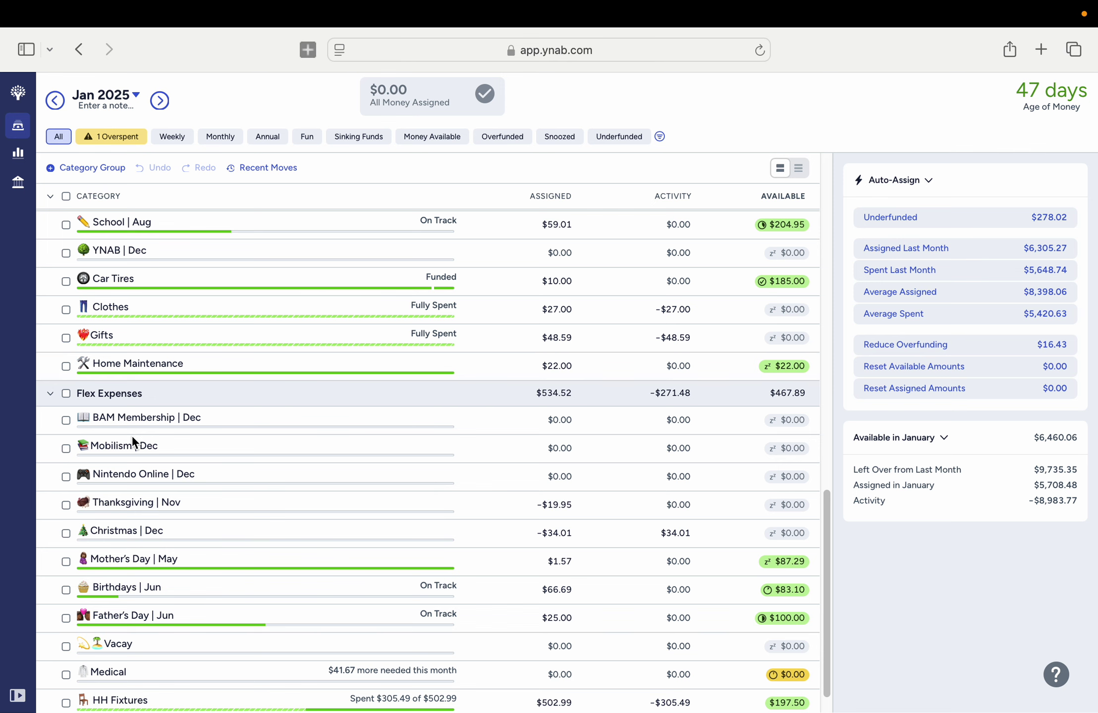
scroll(140, 427, up, 7)
scroll(140, 427, up, 10)
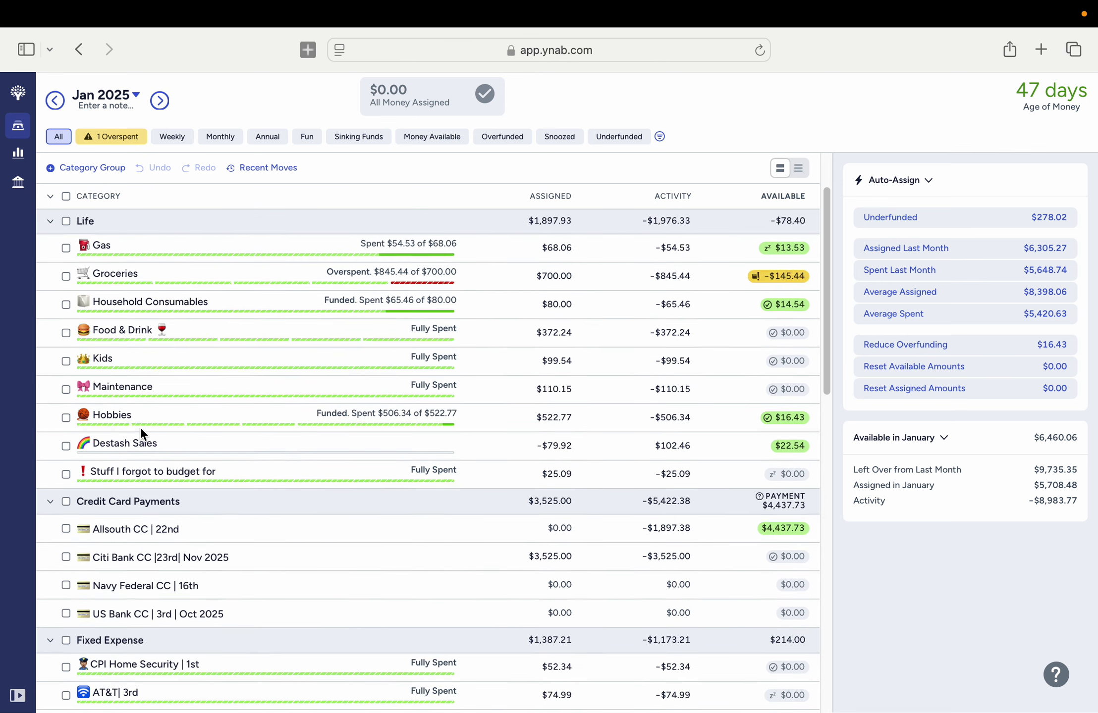